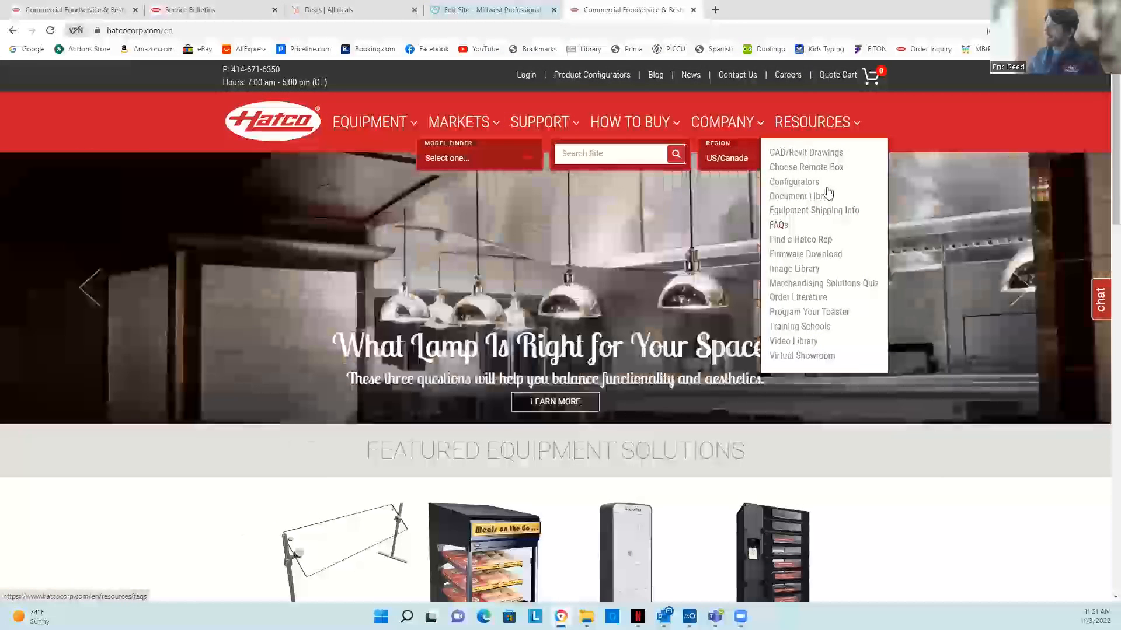
Open the Sneeze Guards product configurator from the Hatco site's configurator resources.
click(804, 182)
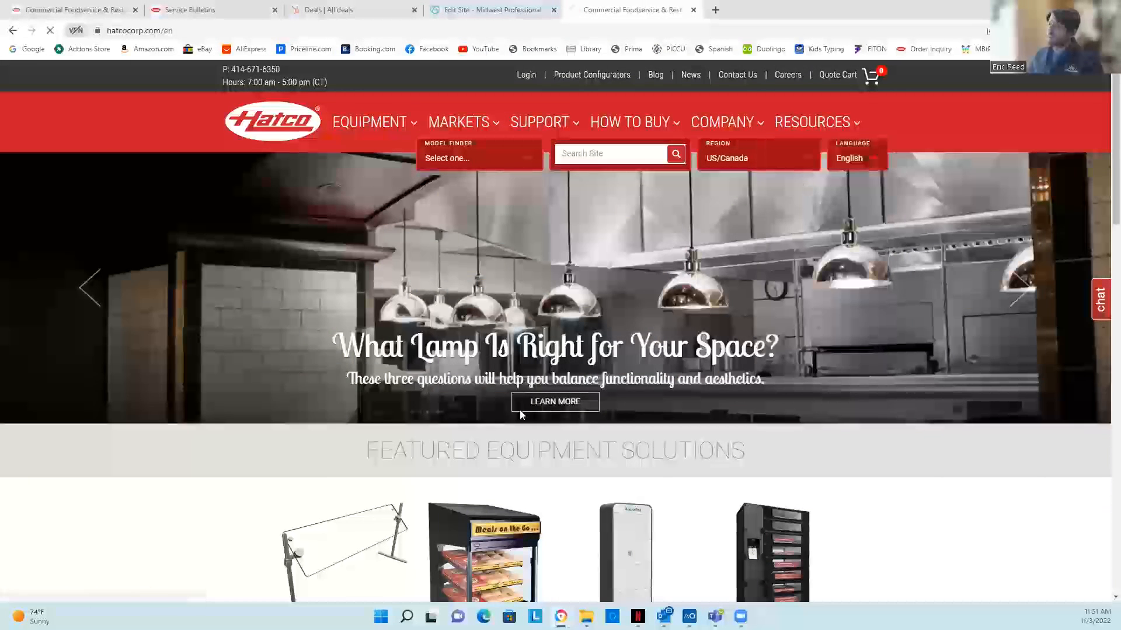
scroll(542, 423, down, 2)
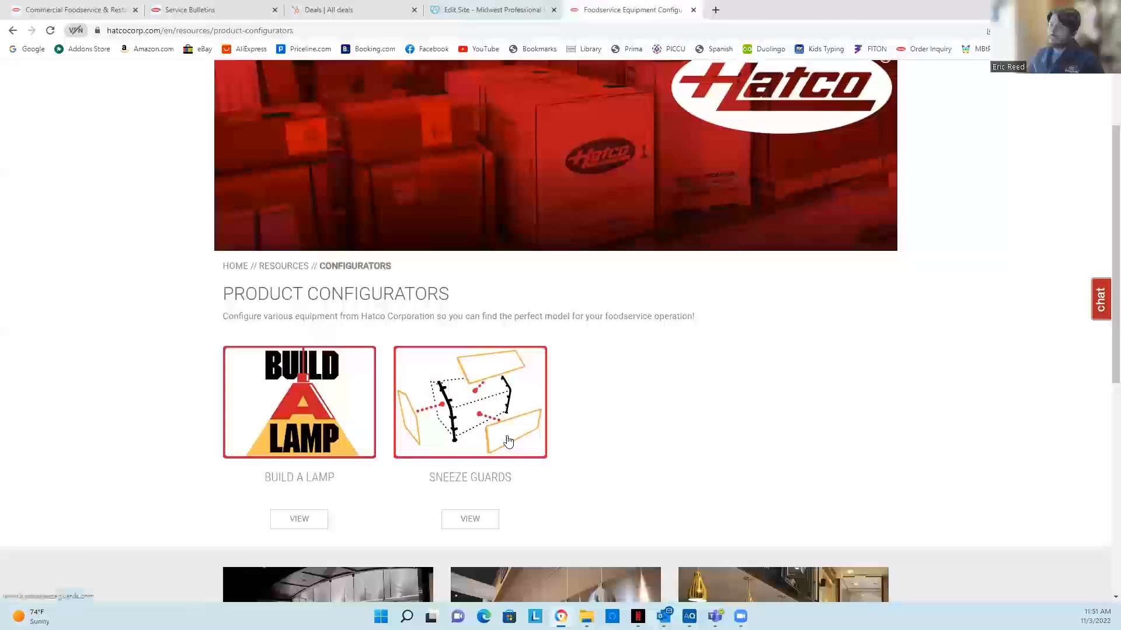
click(508, 441)
right_click(530, 444)
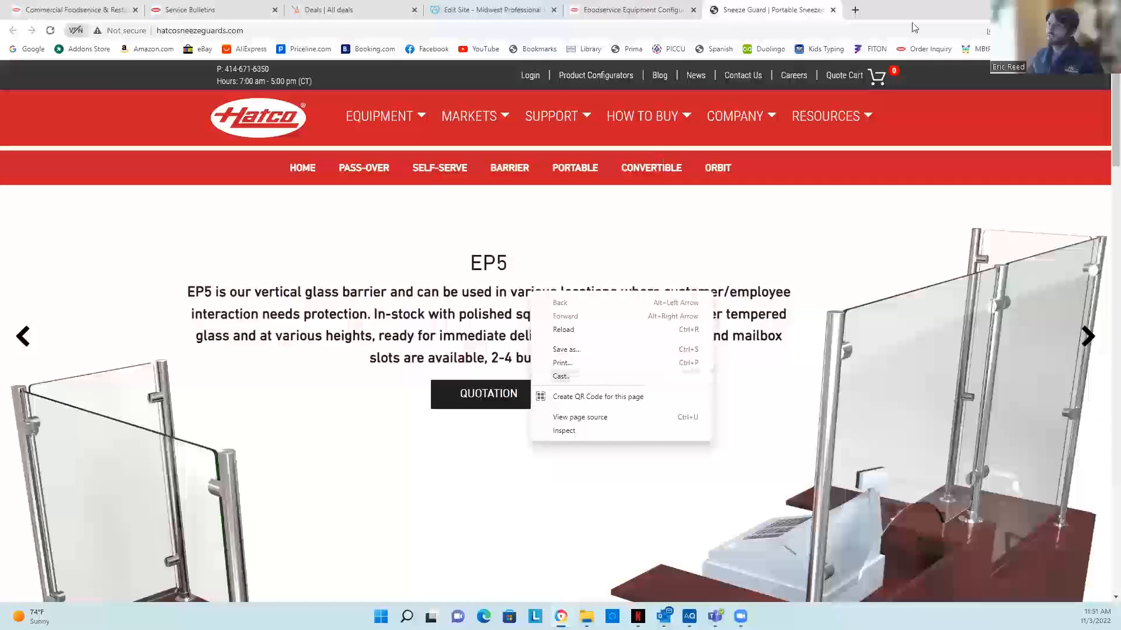
click(969, 9)
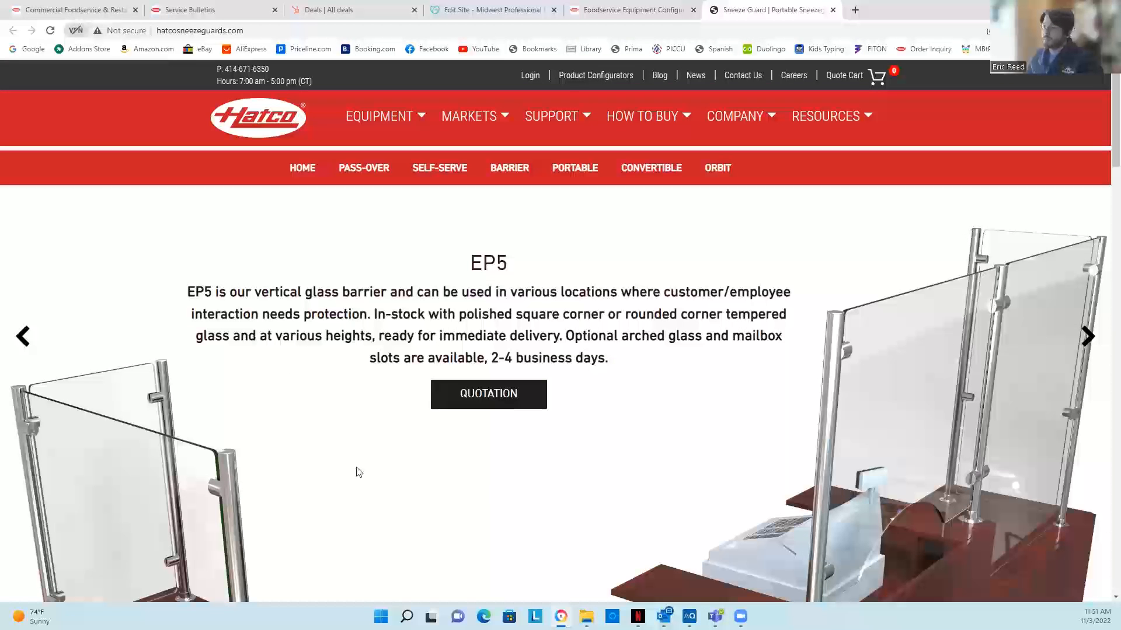
Look through the sneeze guard home page, including the featured barriers, new arrivals, model lines and recent projects.
scroll(491, 464, down, 1)
scroll(490, 464, down, 1)
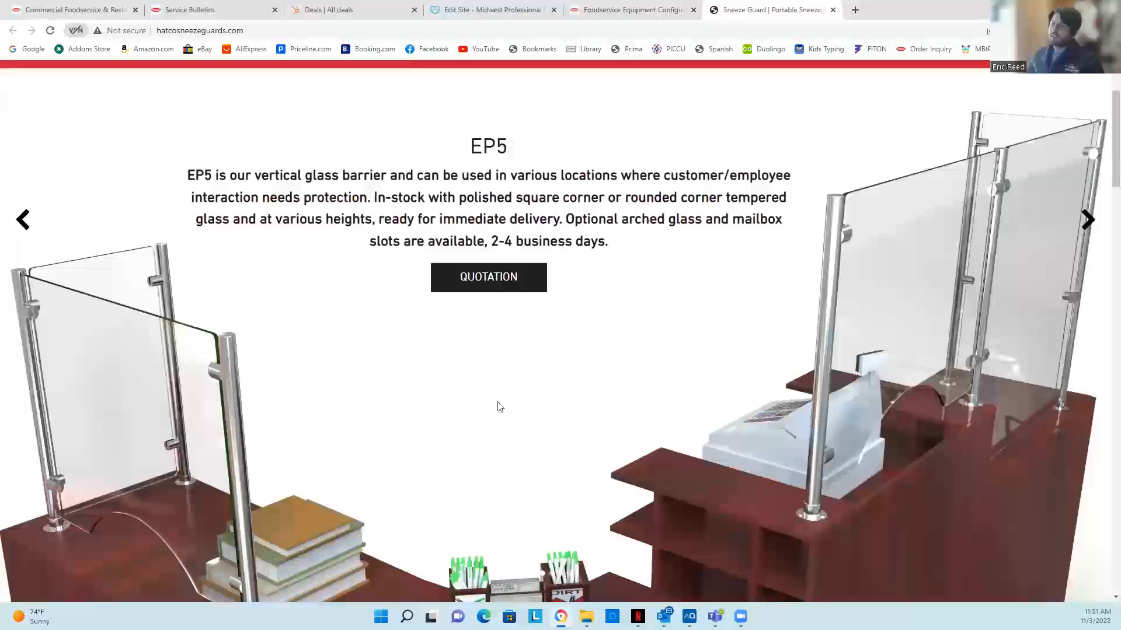
click(1088, 221)
click(1088, 222)
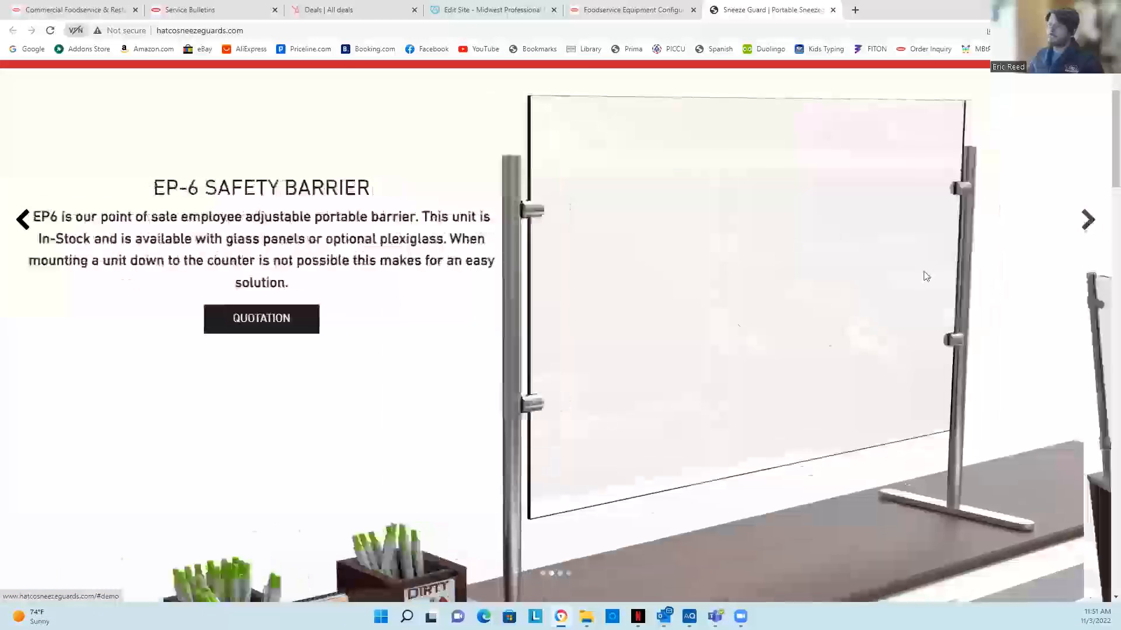
scroll(776, 355, down, 9)
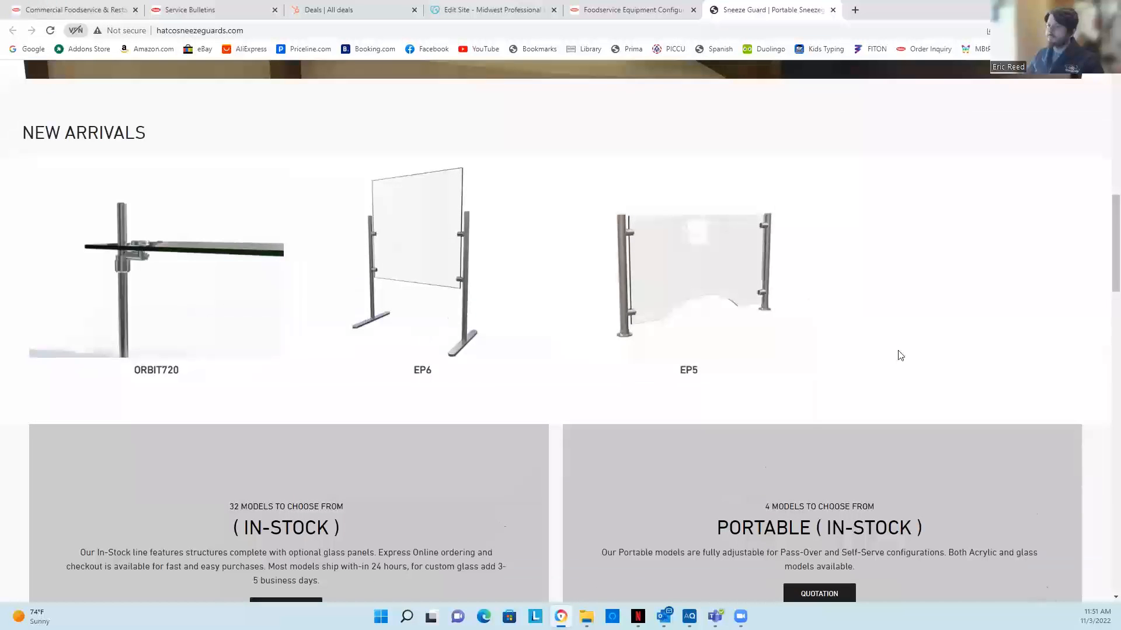
scroll(897, 350, down, 5)
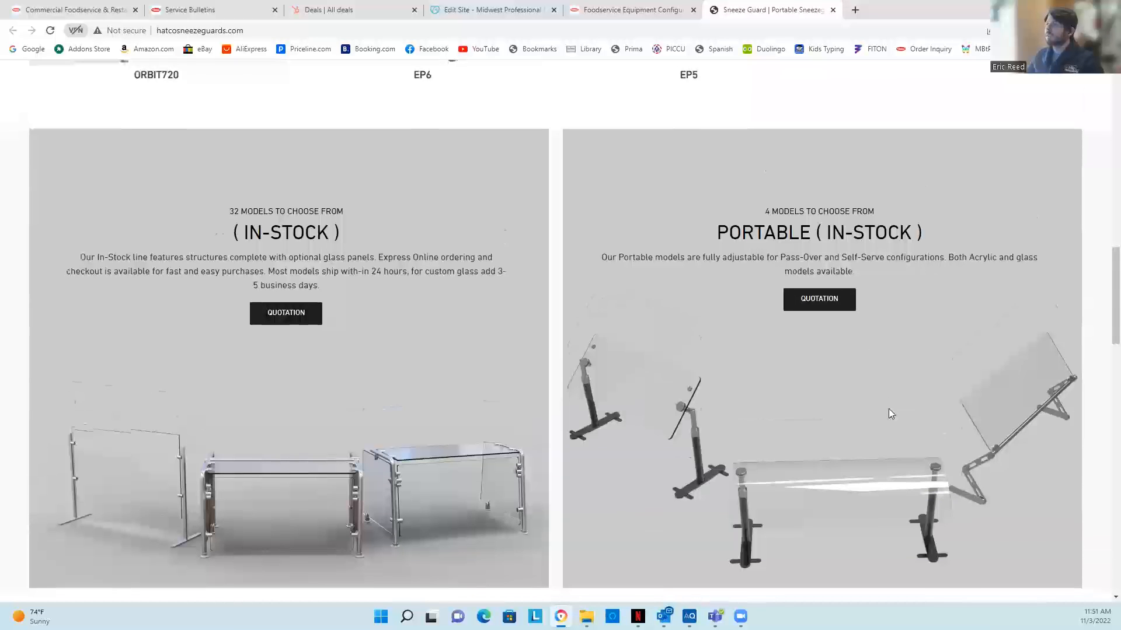
scroll(613, 323, down, 1)
scroll(733, 459, down, 7)
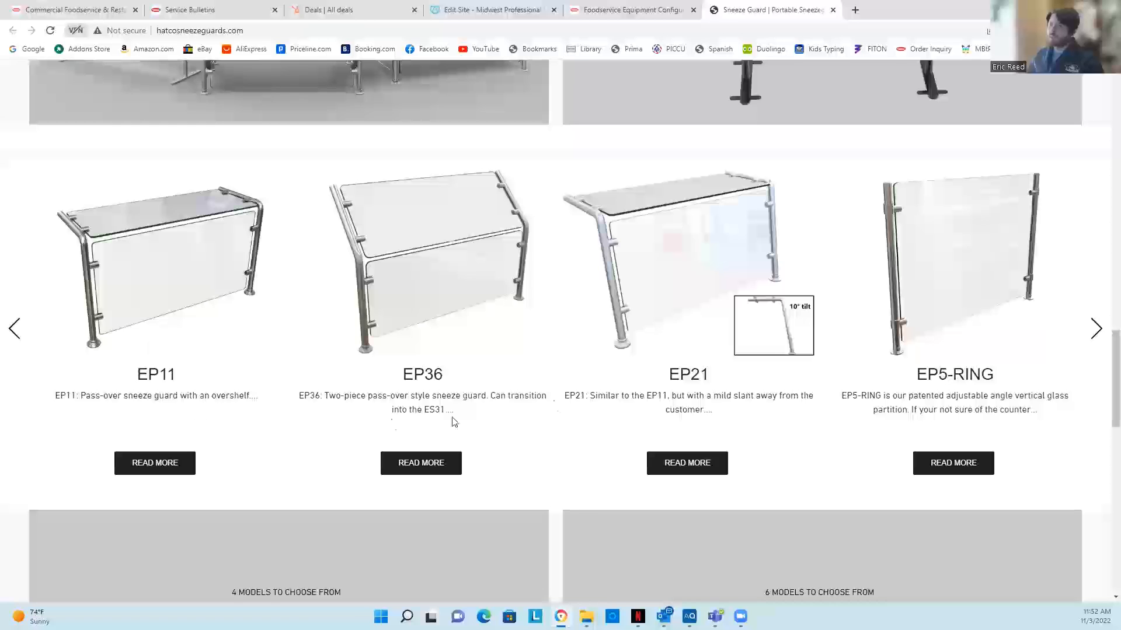
scroll(681, 448, down, 3)
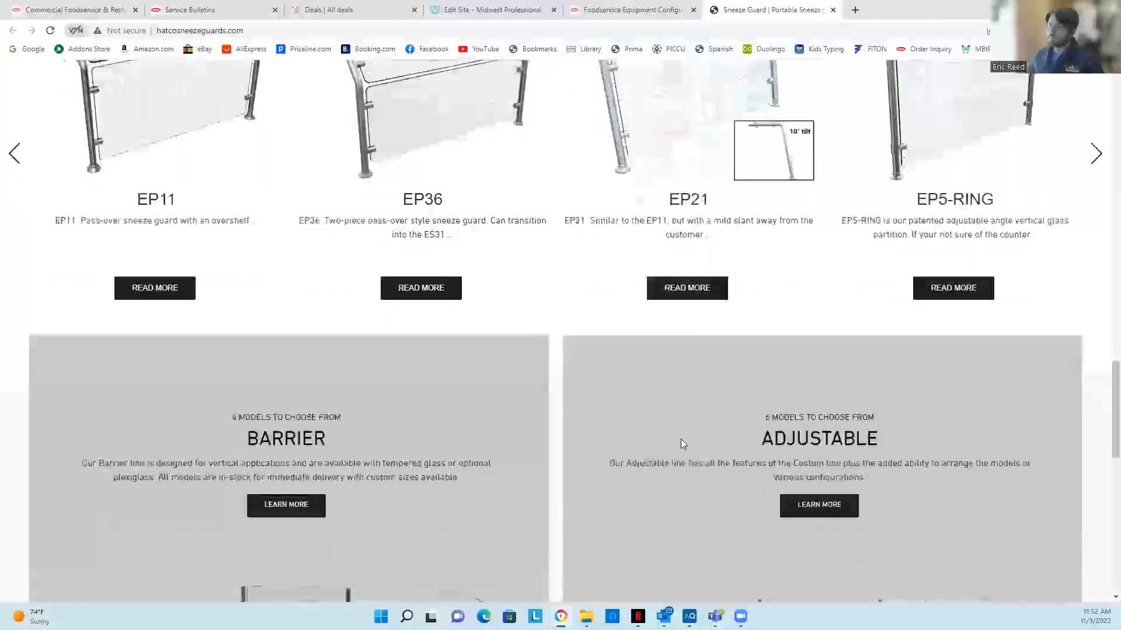
scroll(196, 363, down, 5)
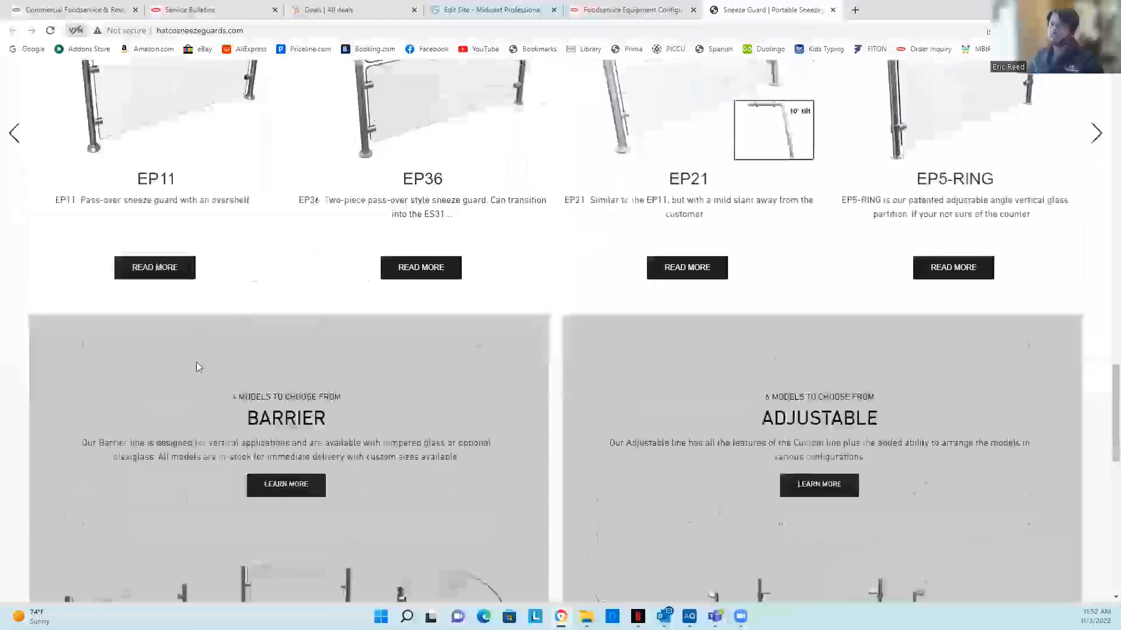
scroll(197, 368, down, 6)
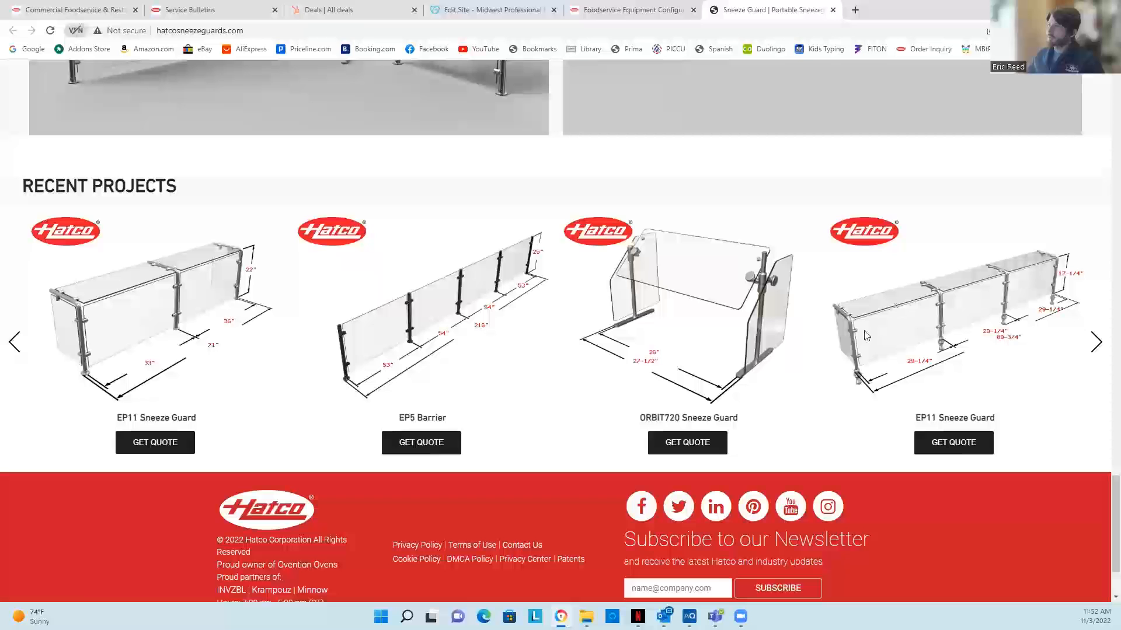
Open the quote for the first EP11 Sneeze Guard under Recent Projects and set its post height to 17-1/4".
click(173, 448)
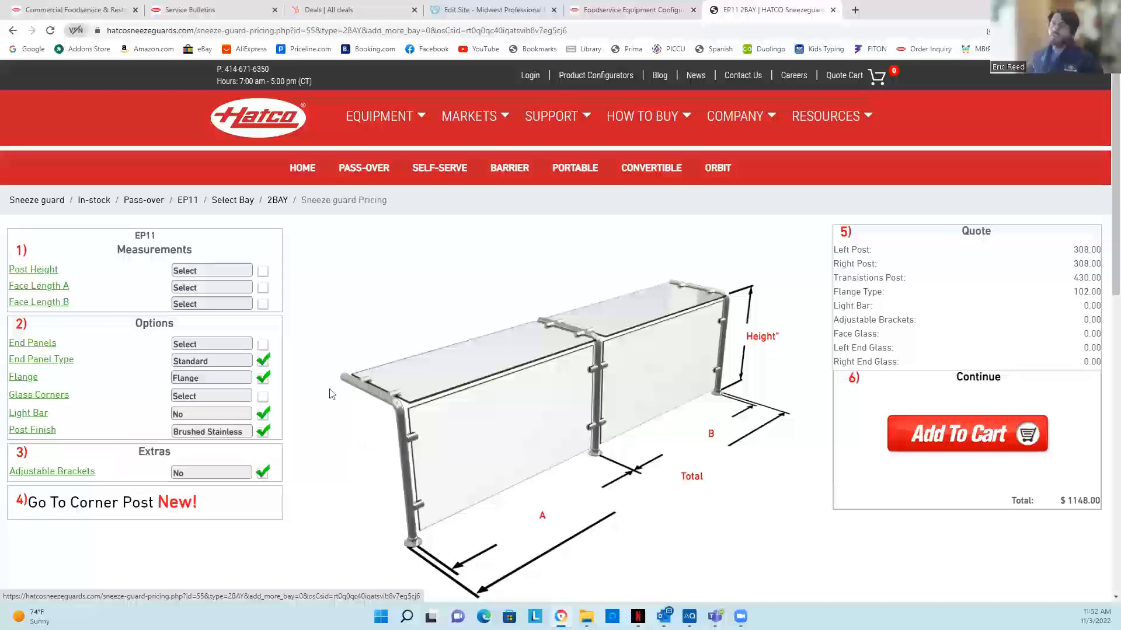
click(193, 271)
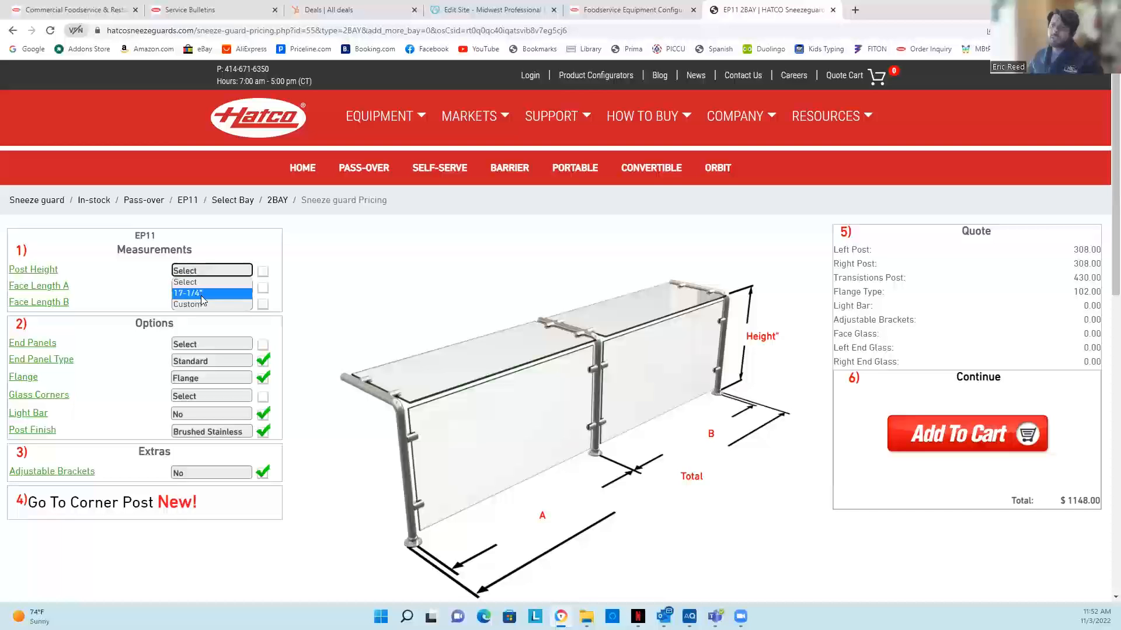
click(201, 296)
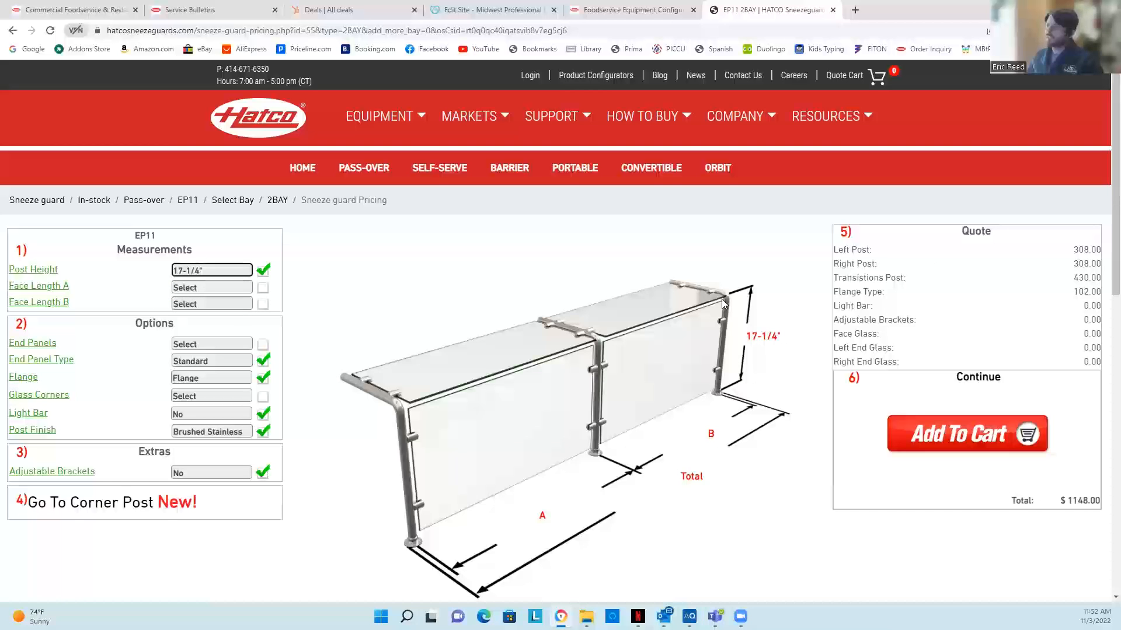
Switch the post height to Custom, proceed with the custom posts and set the height to 19".
click(221, 272)
click(217, 303)
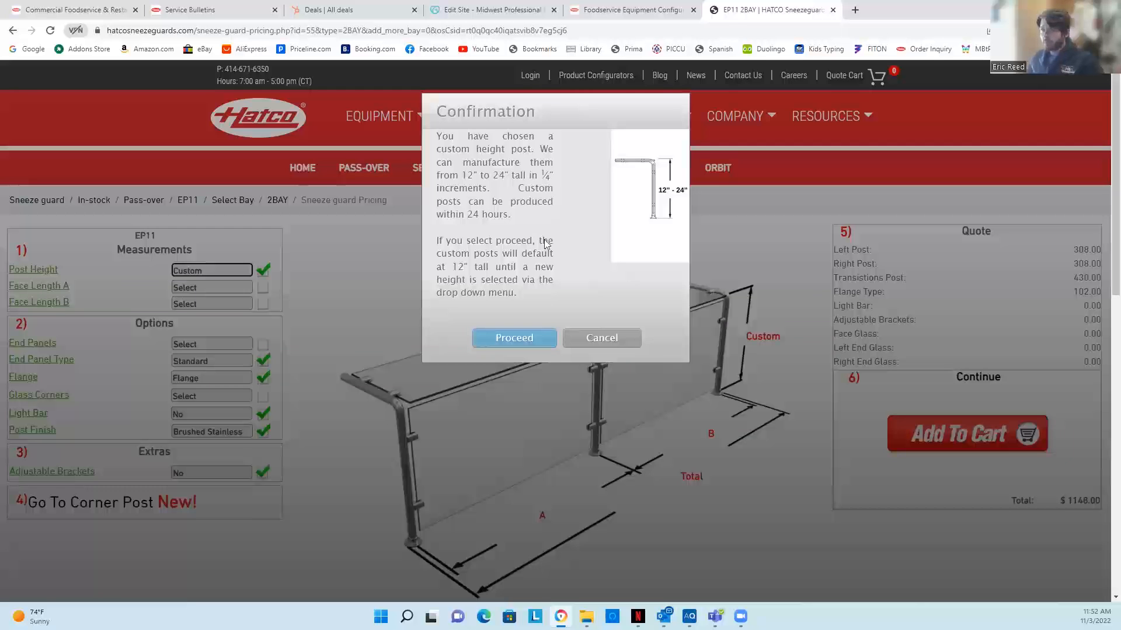
click(528, 346)
click(196, 270)
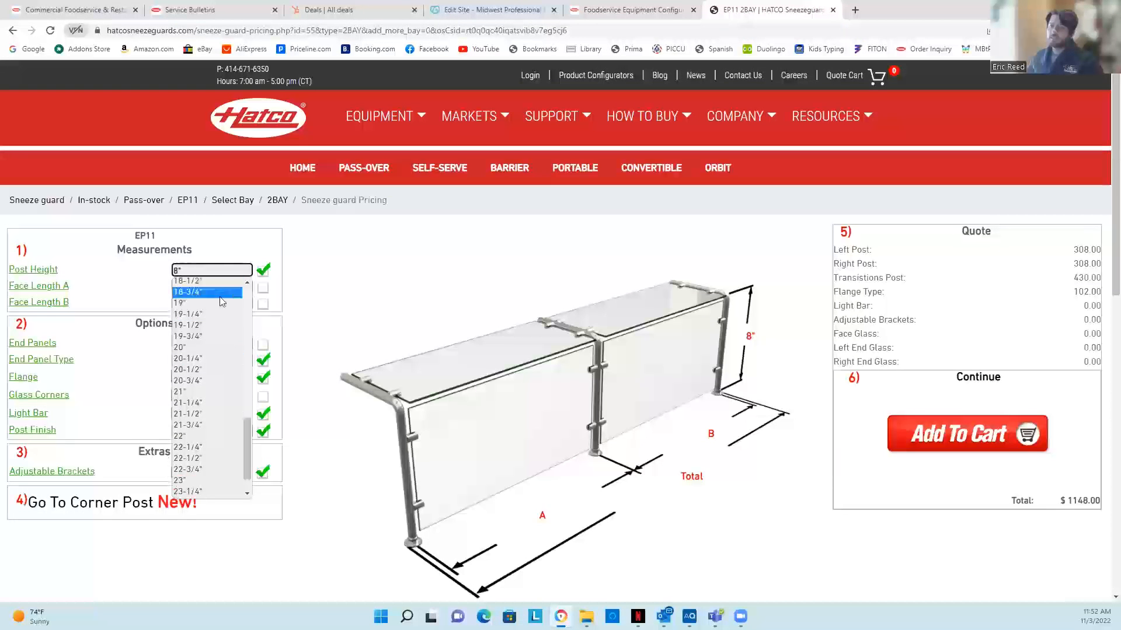
scroll(211, 372, down, 6)
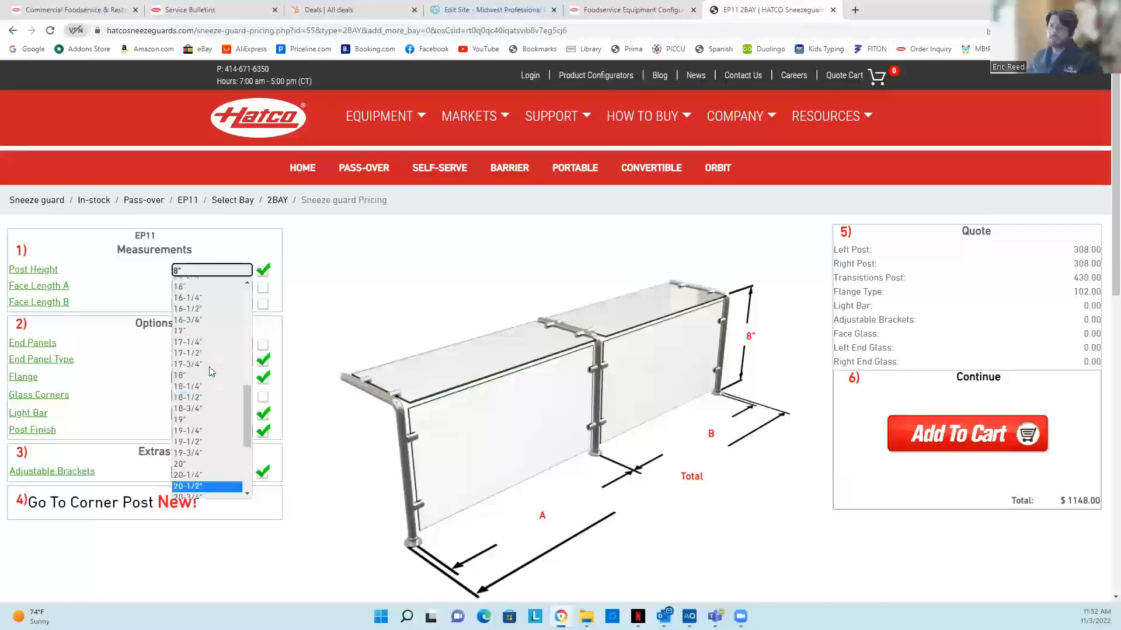
click(213, 420)
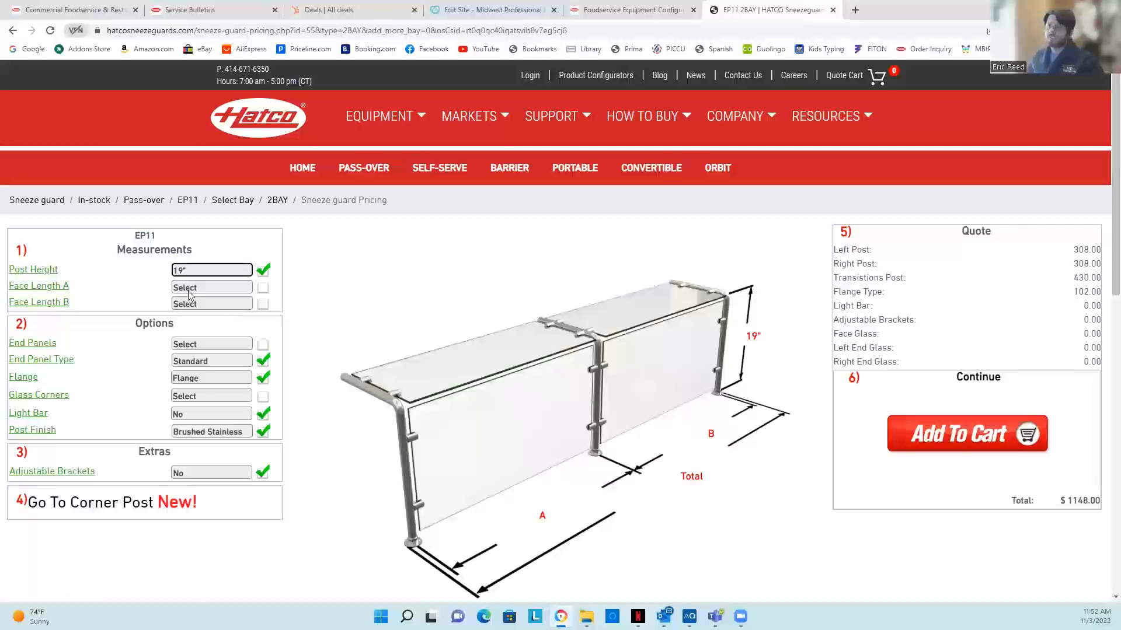
Set Face Length A to 30" and Face Length B to 40", and add an end panel on the Right End.
click(216, 289)
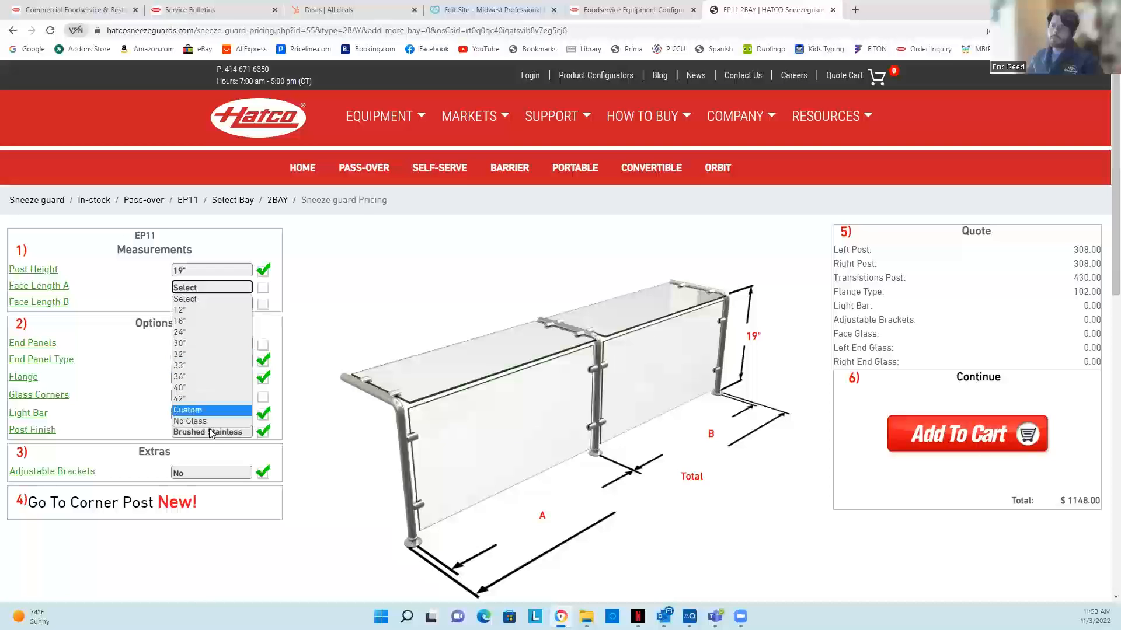
click(205, 345)
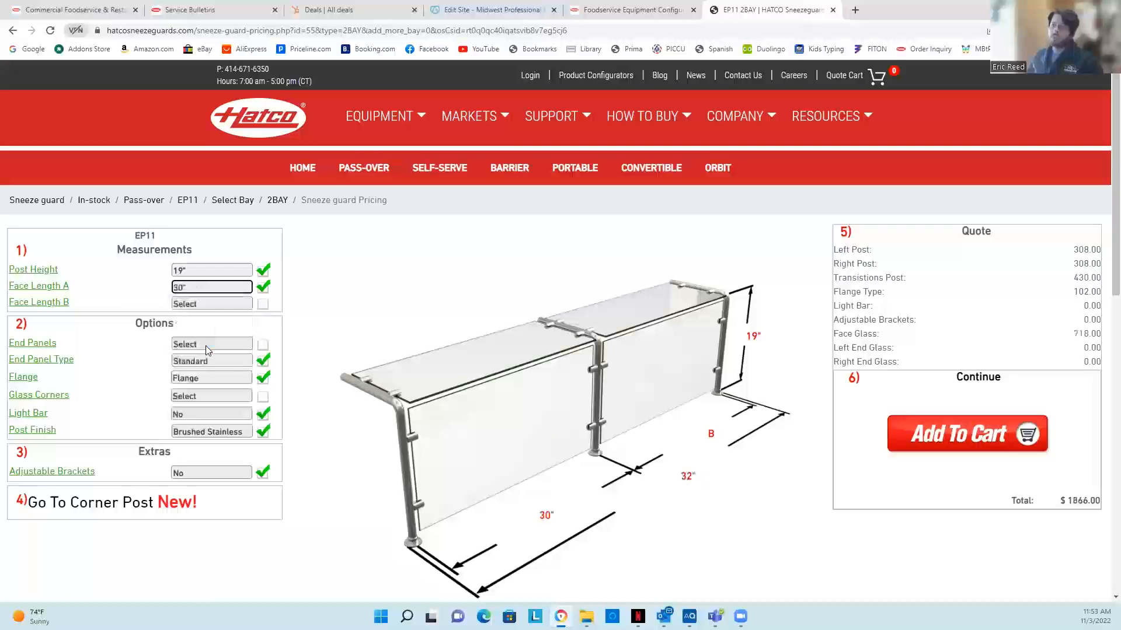
click(216, 305)
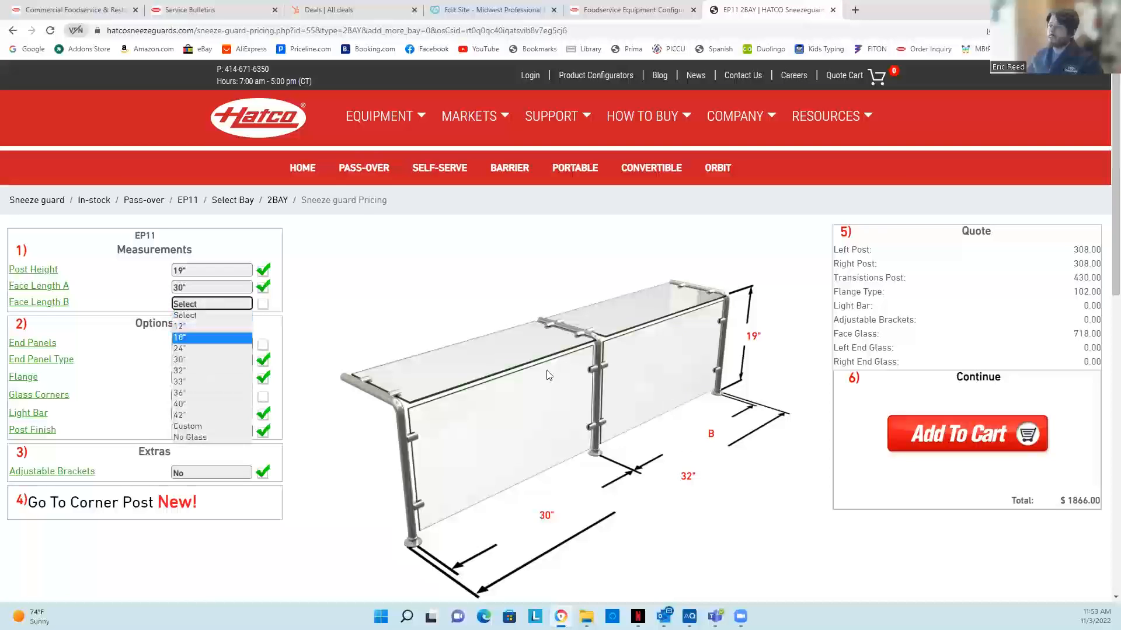
click(197, 404)
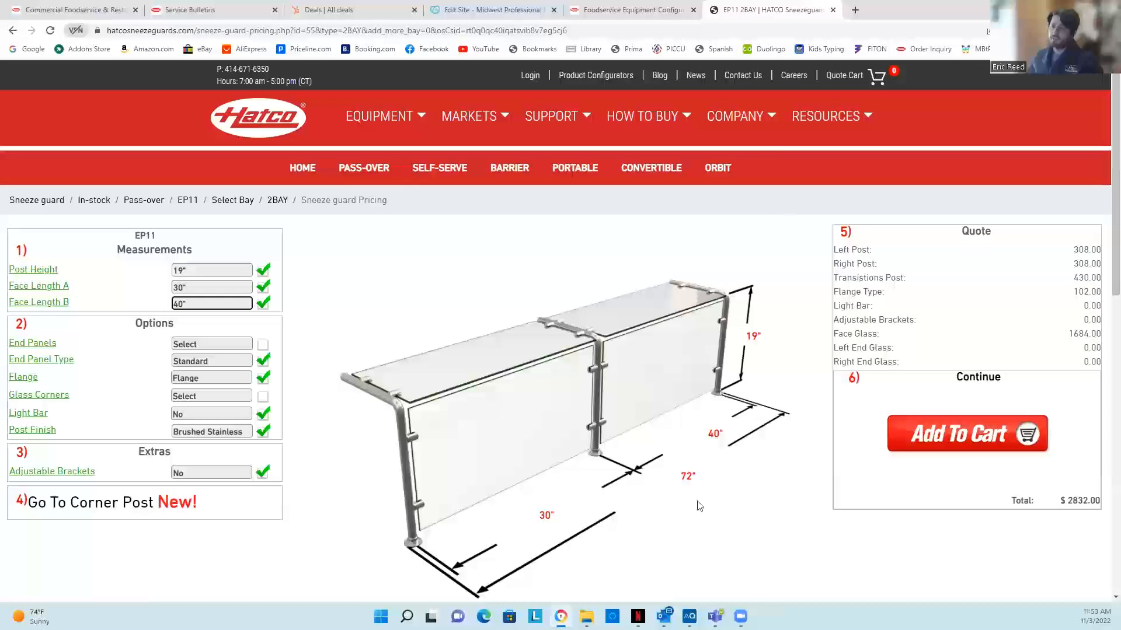
click(225, 349)
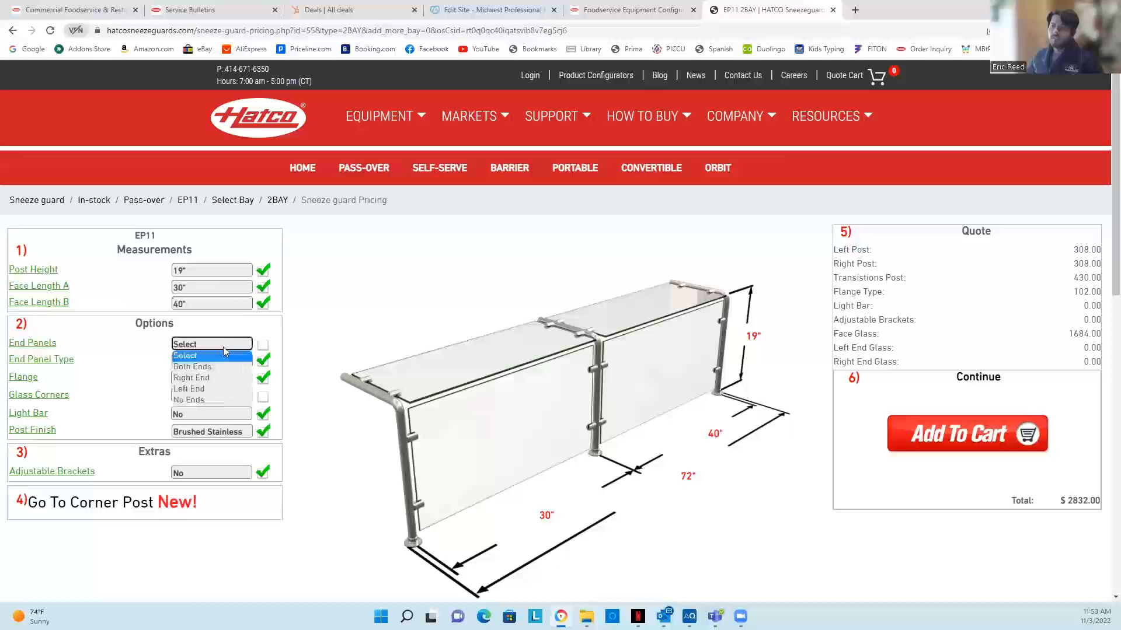
click(212, 377)
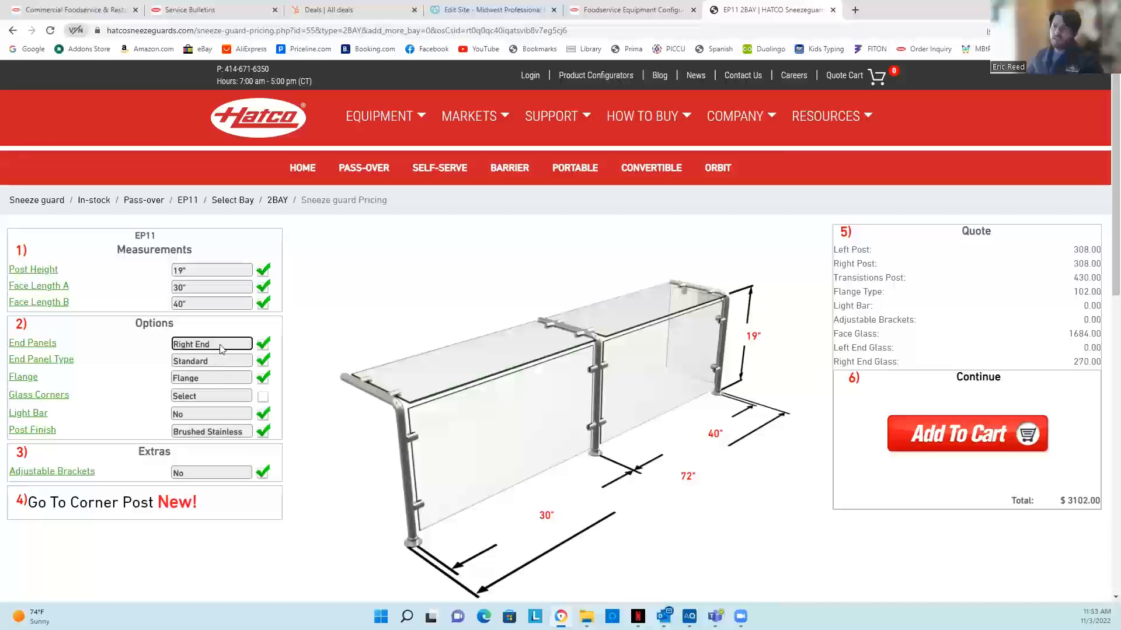
Try the Extended end panel type and switch it back to Standard.
click(212, 362)
click(215, 383)
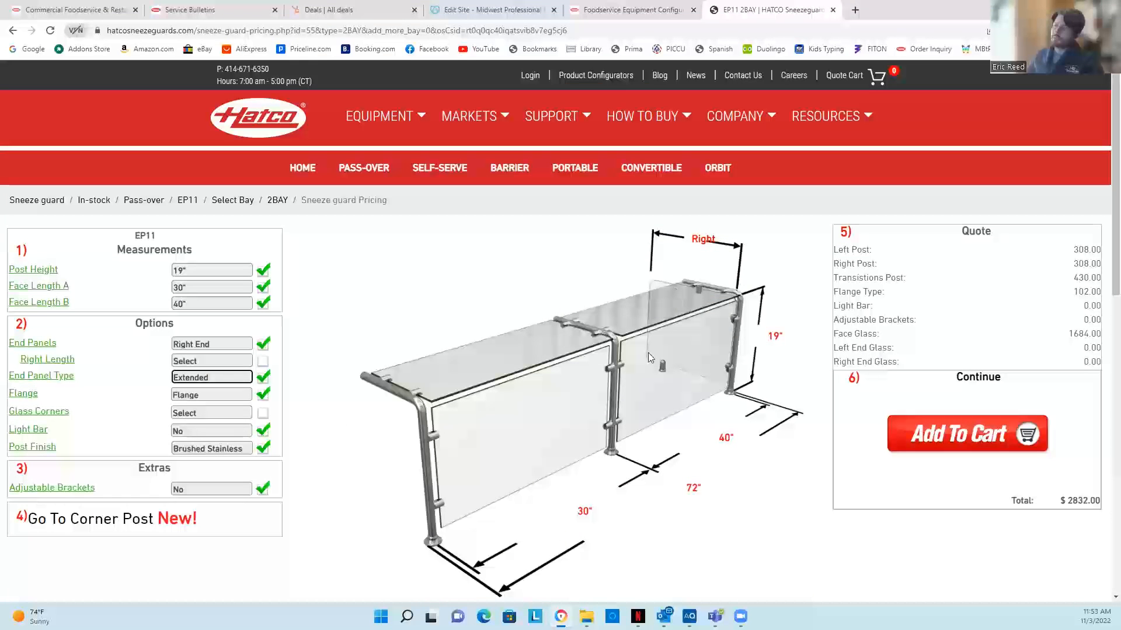
click(197, 377)
click(210, 393)
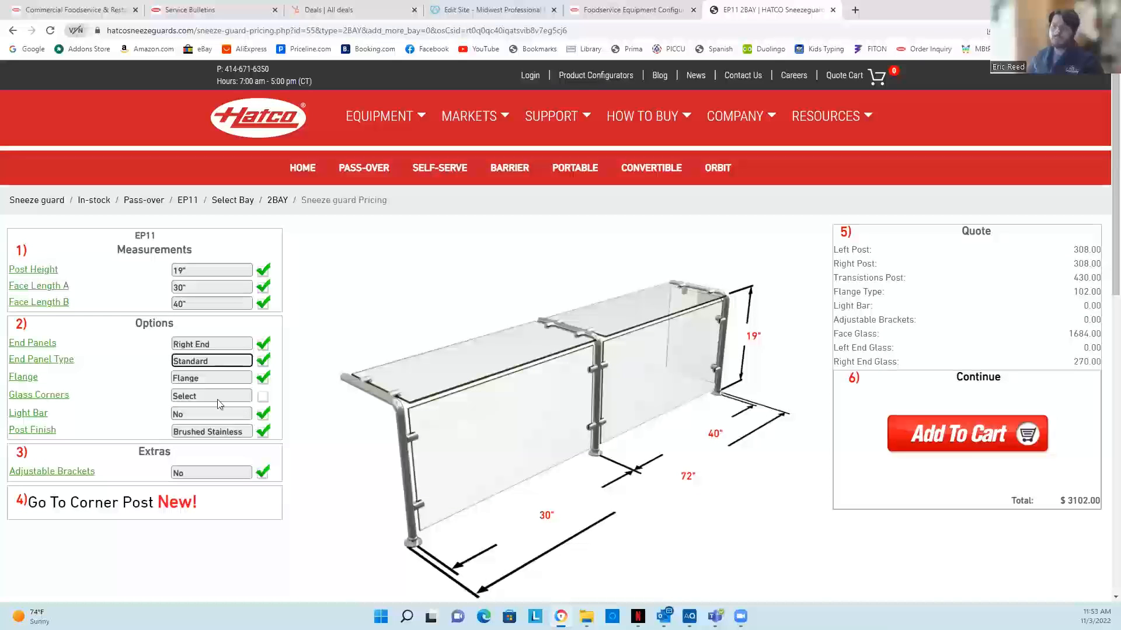
Set the glass corners to Rounded after trying Squared, and include a light bar.
click(219, 402)
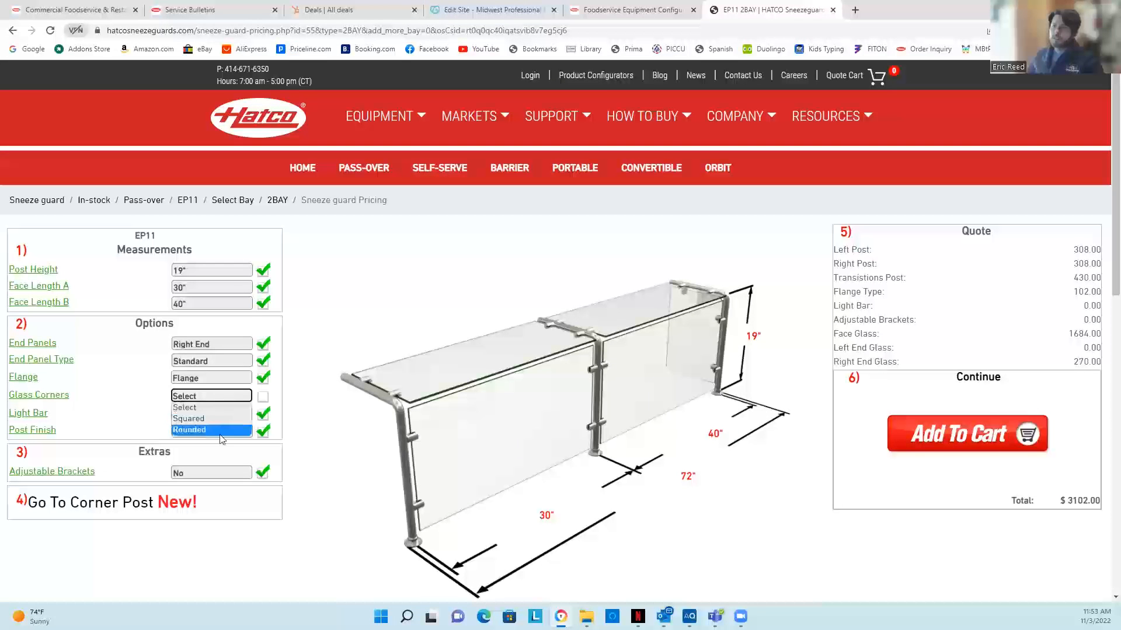
click(227, 423)
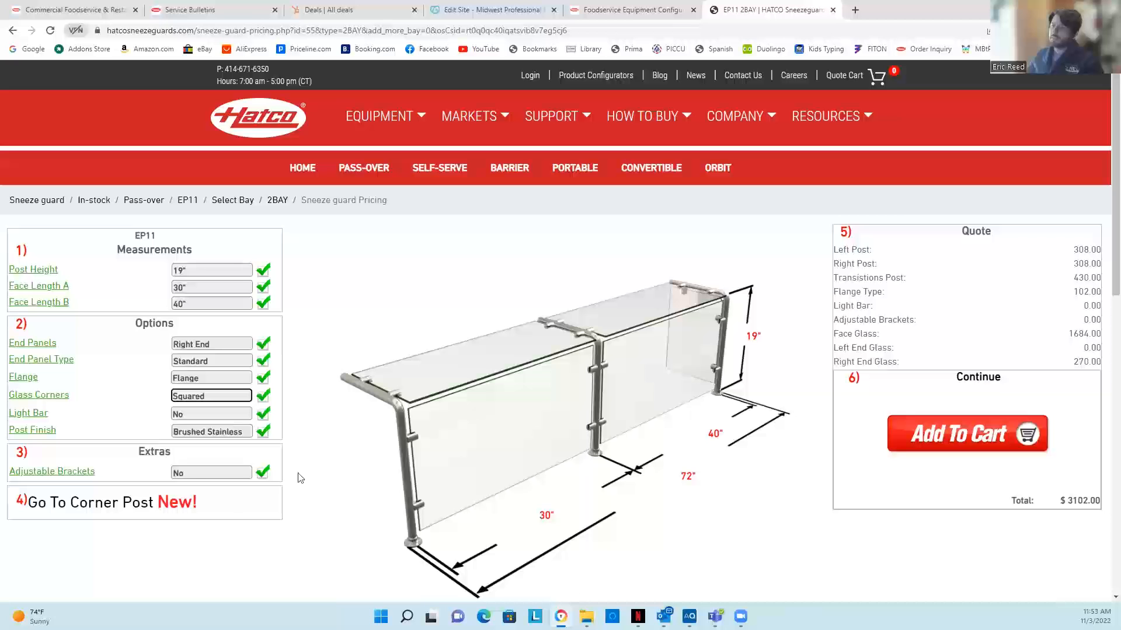
click(214, 397)
click(205, 431)
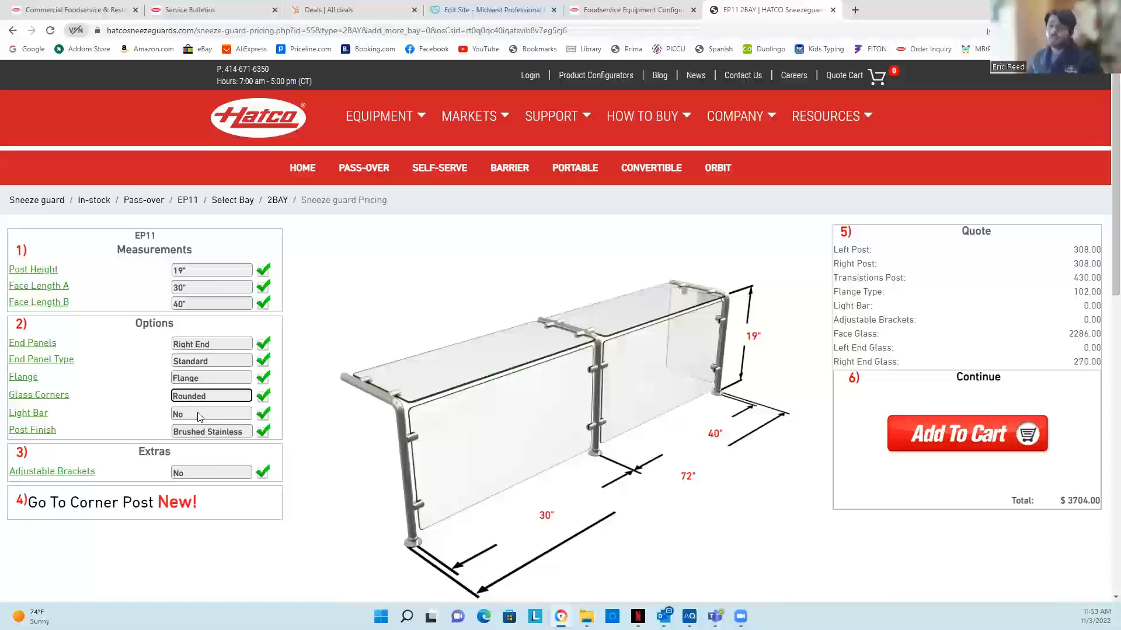
click(199, 416)
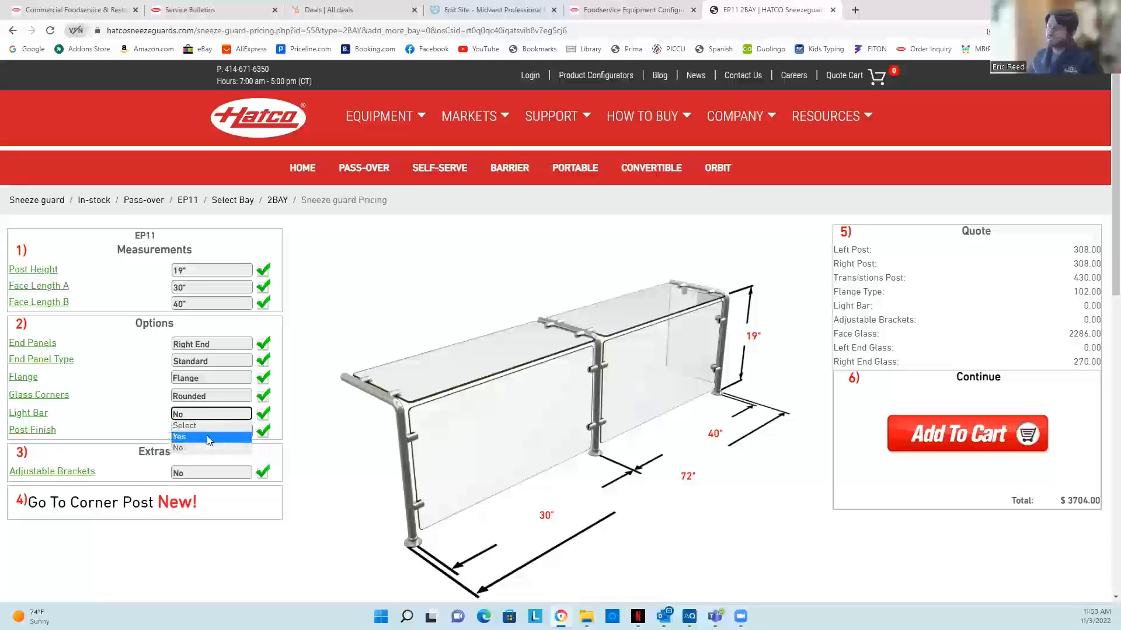
click(206, 437)
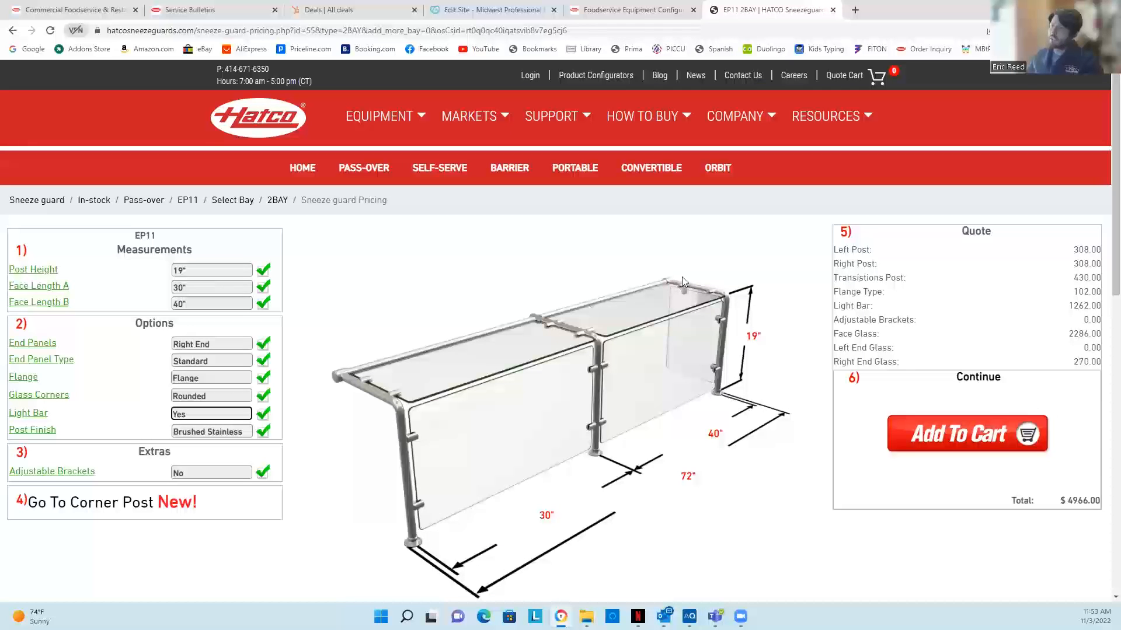
Try the Coated Black post finish and switch it back to Brushed Stainless.
click(216, 432)
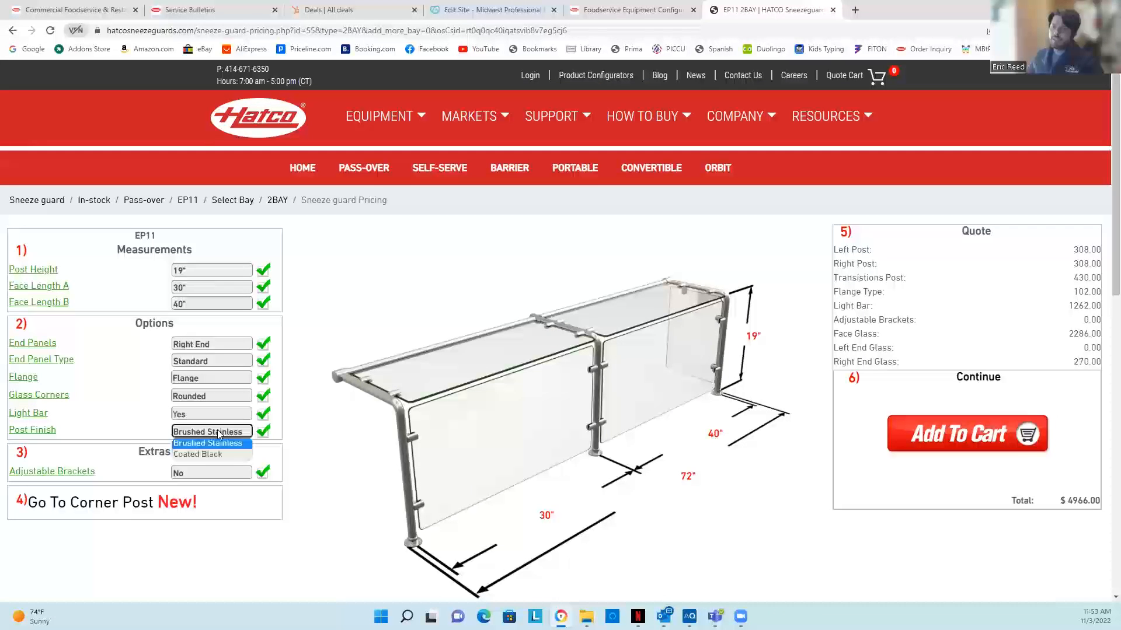
click(220, 454)
click(216, 432)
click(217, 446)
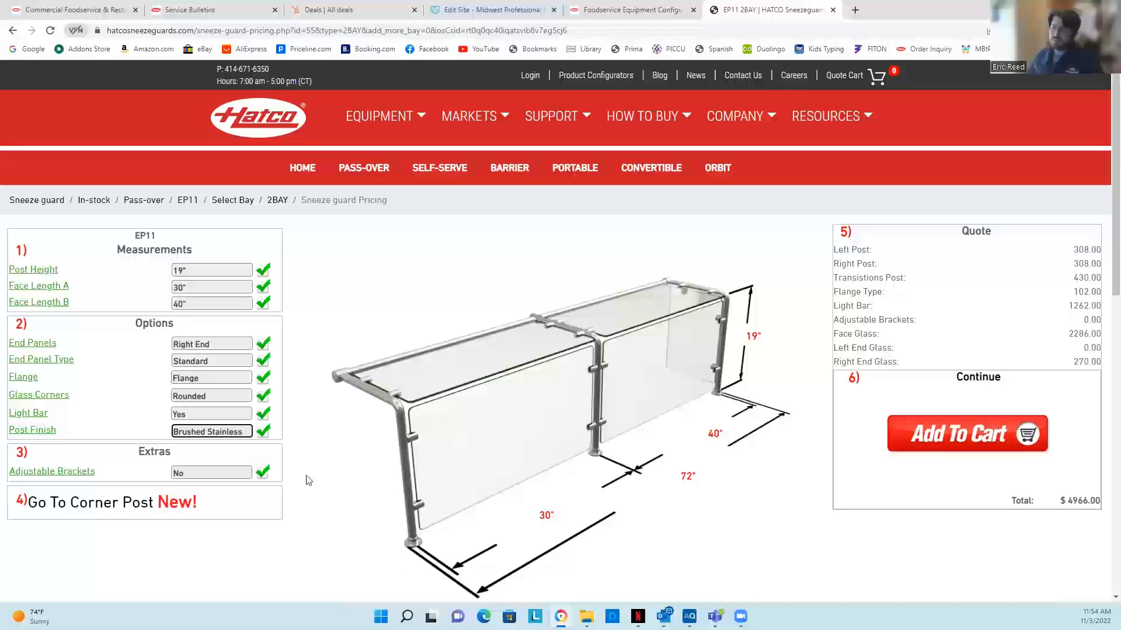
Add adjustable brackets to the sneeze guard and accept the rounded corner glass requirement.
click(191, 475)
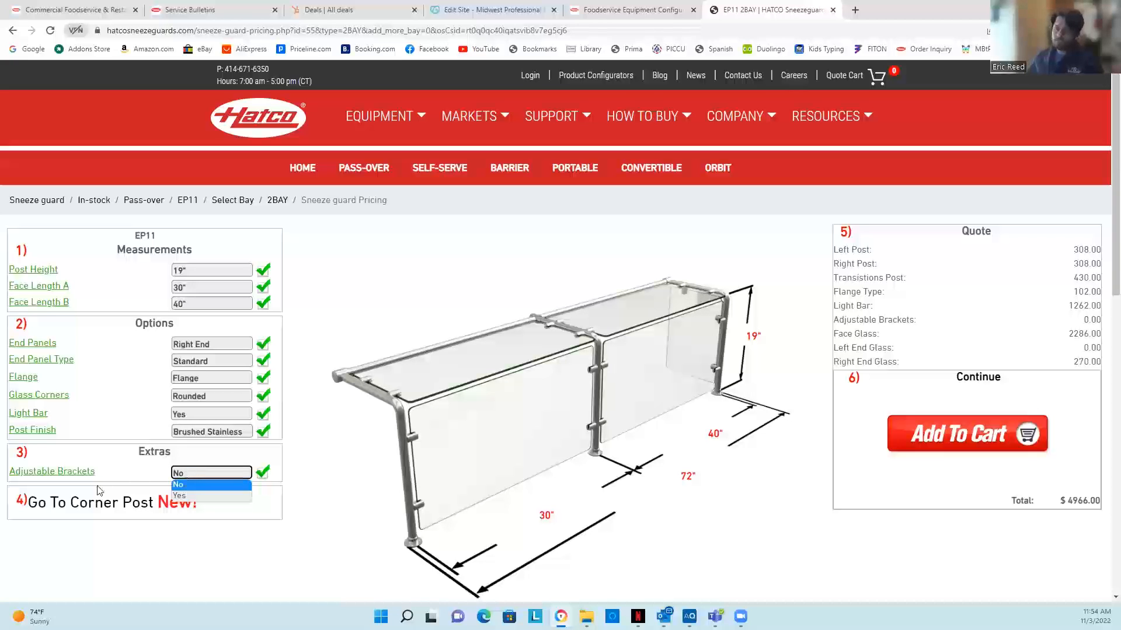
click(192, 496)
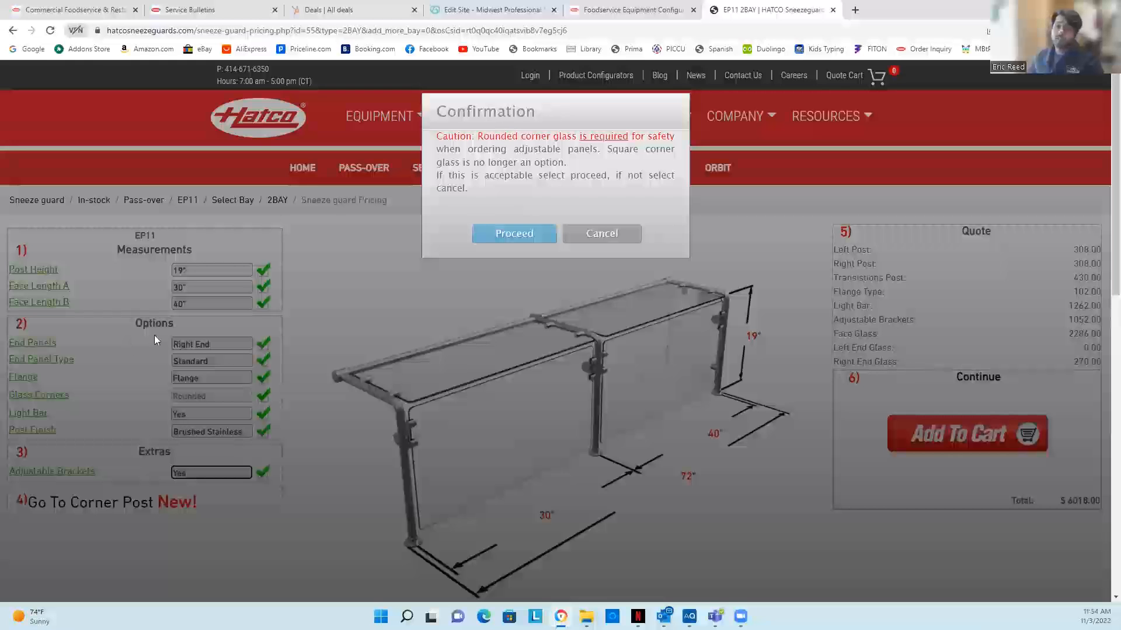
click(514, 233)
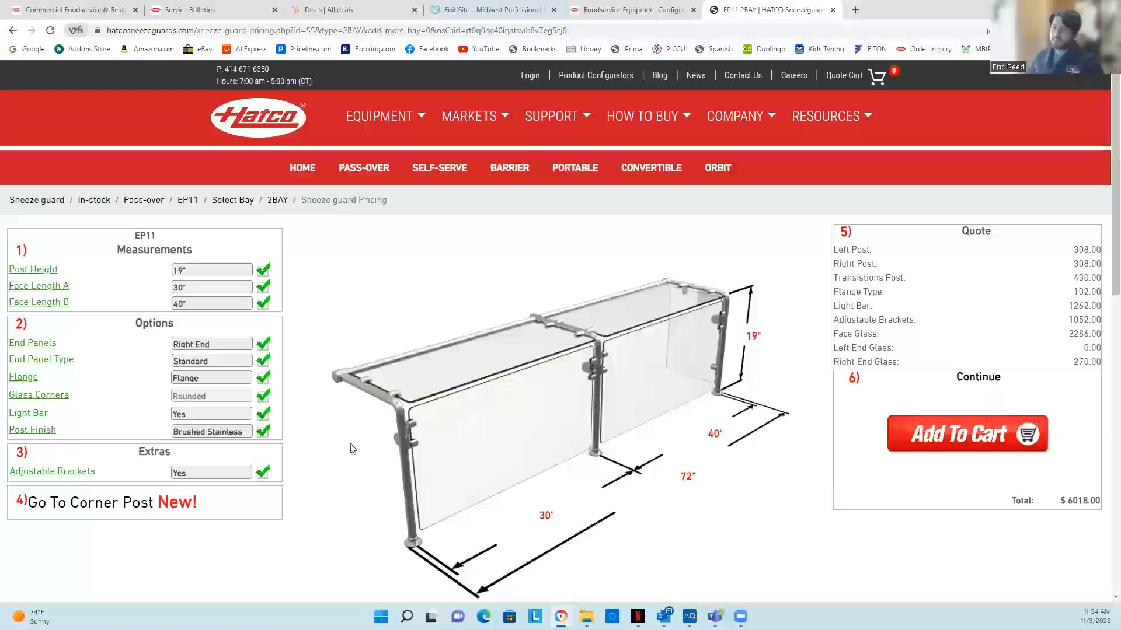
Switch the two-bay design to a corner post layout and set the Corner Post Angle to 135 Degree.
scroll(302, 443, down, 1)
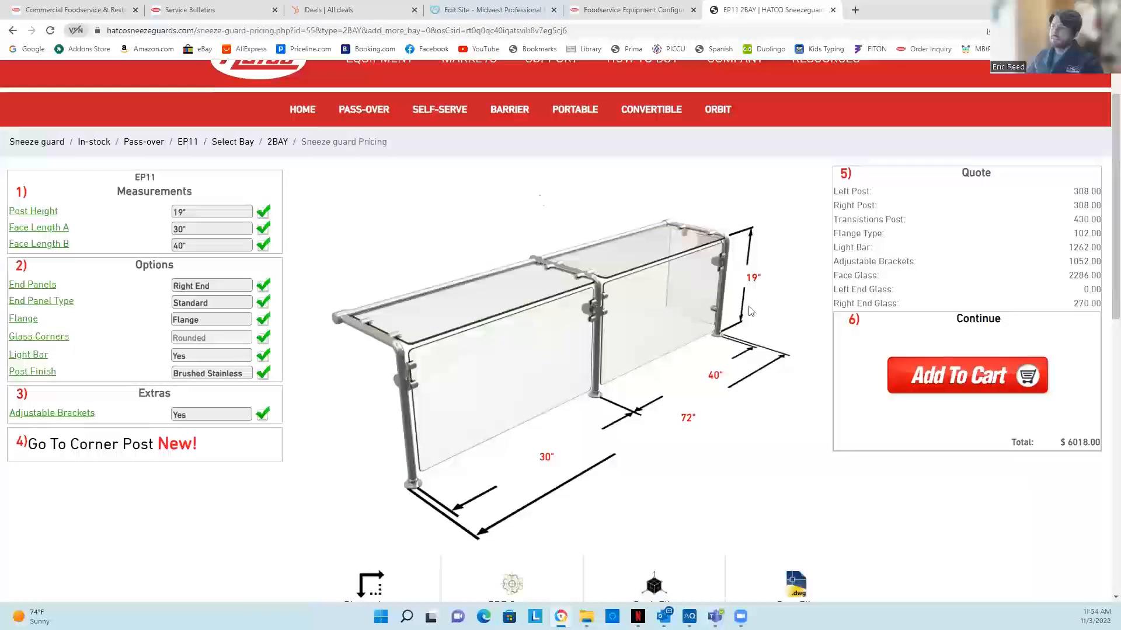
scroll(142, 477, down, 1)
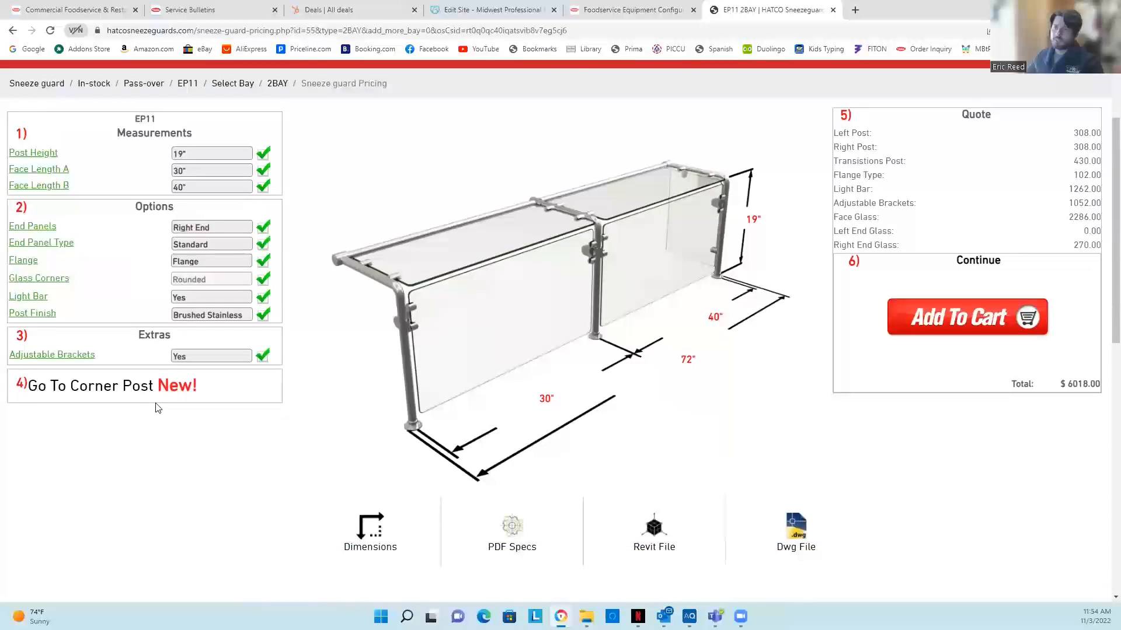
click(101, 392)
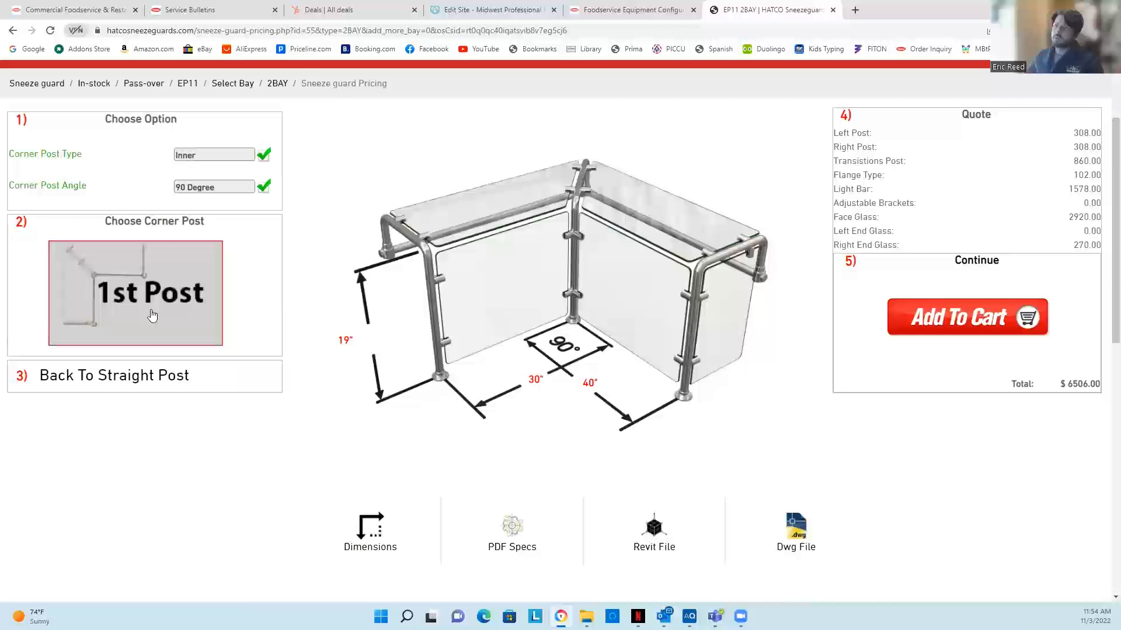
scroll(246, 453, up, 1)
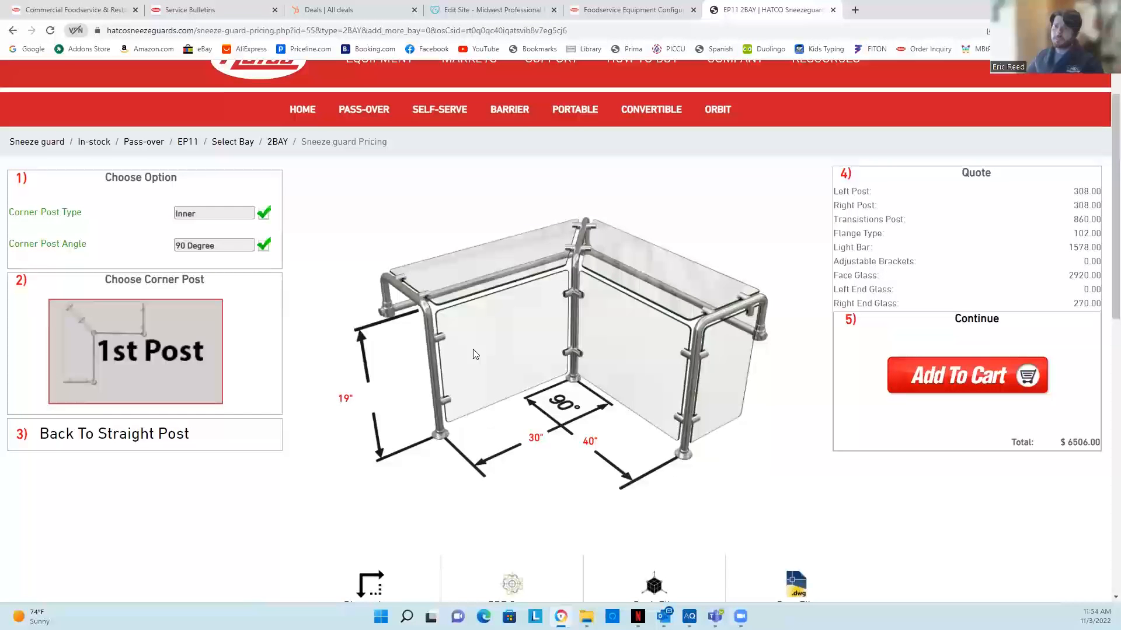
click(212, 246)
click(198, 269)
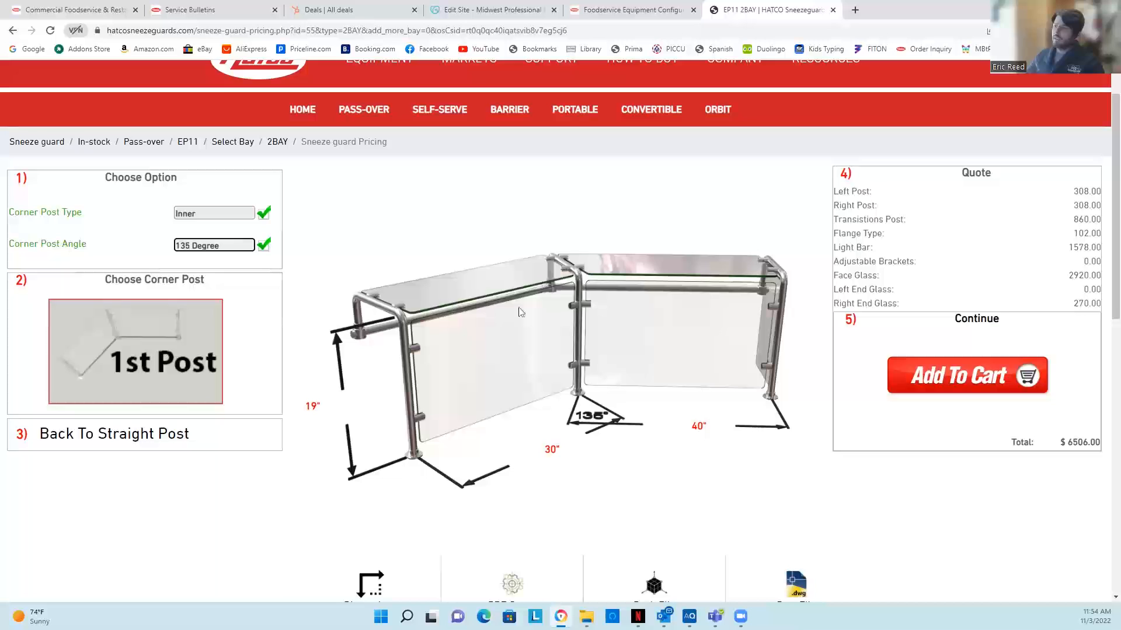
click(211, 246)
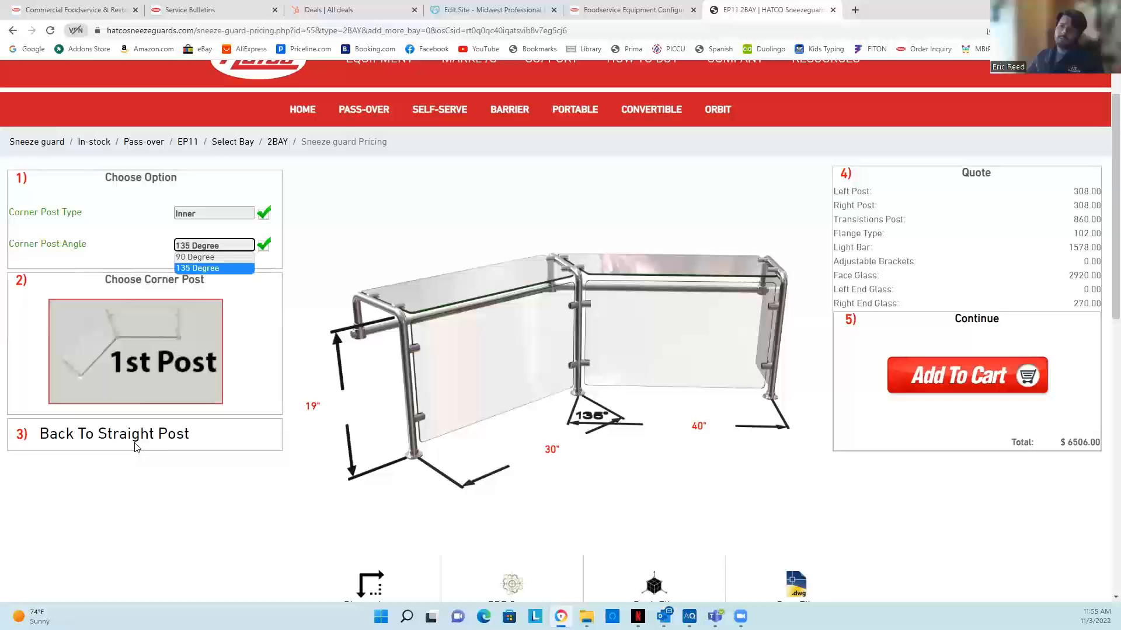
Review both pages of the EP11 PDF spec sheet, including the specifications table, and close it.
scroll(282, 429, down, 1)
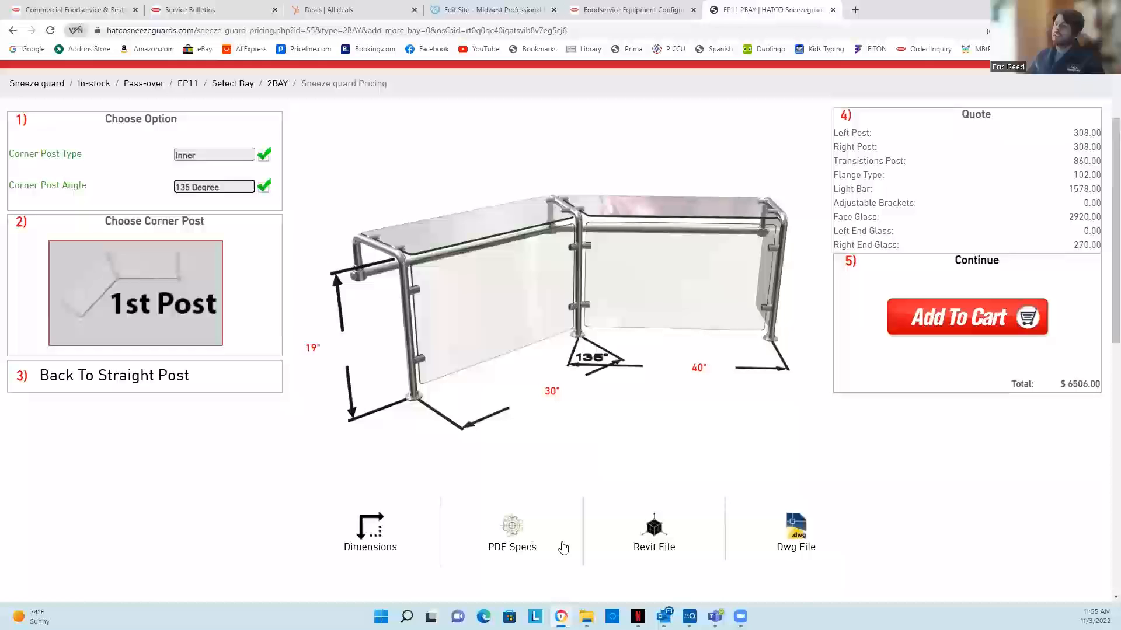
click(517, 538)
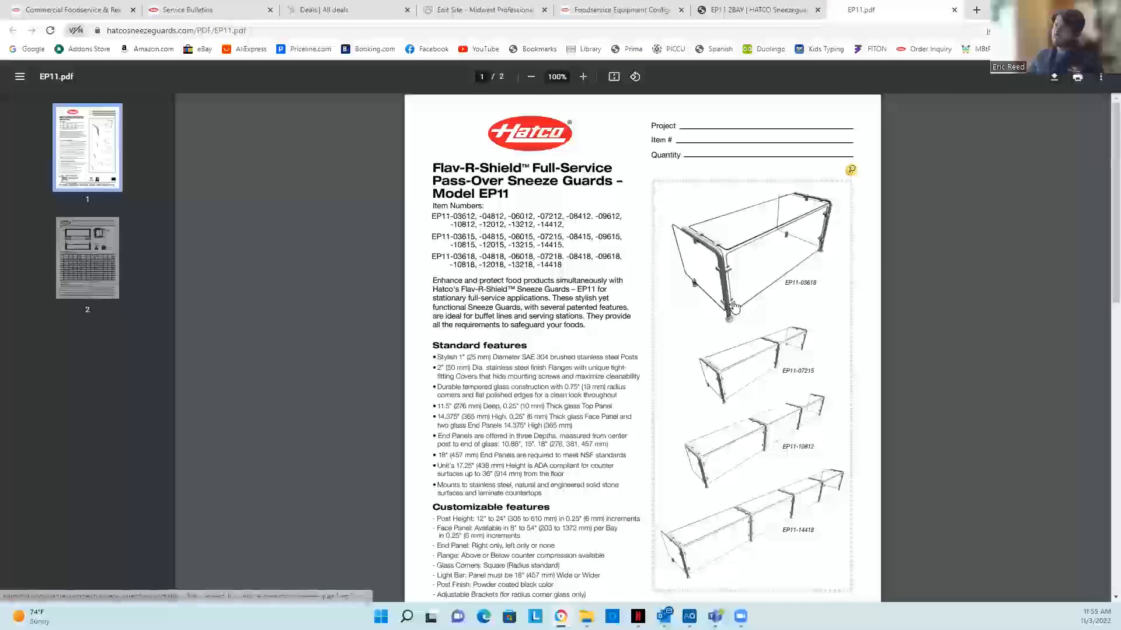
scroll(733, 308, down, 13)
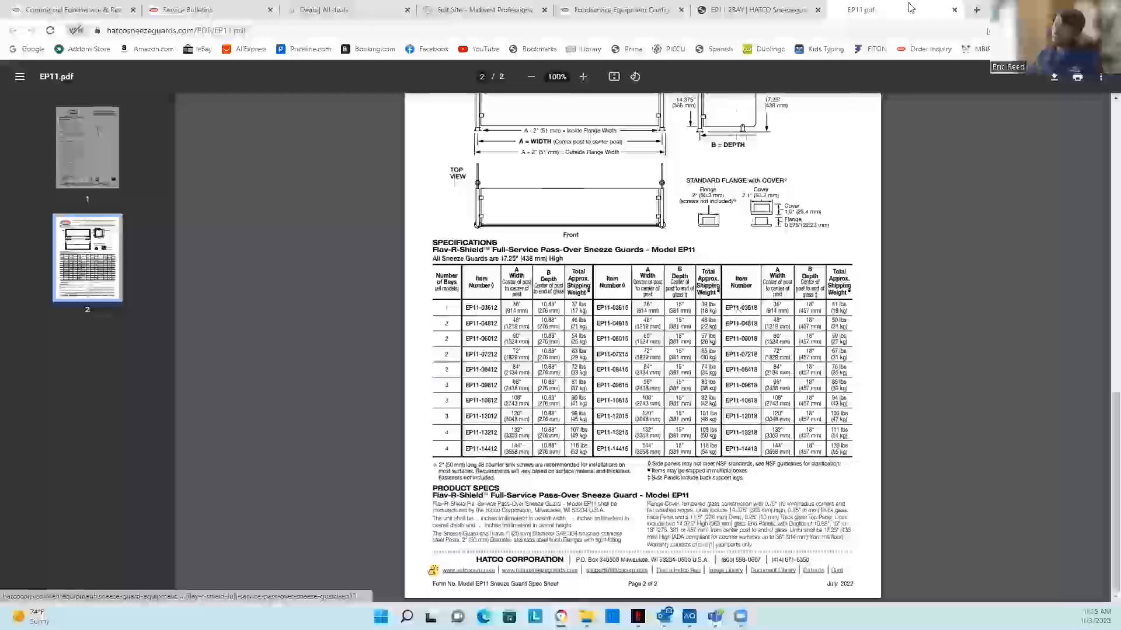
key(Home)
click(954, 10)
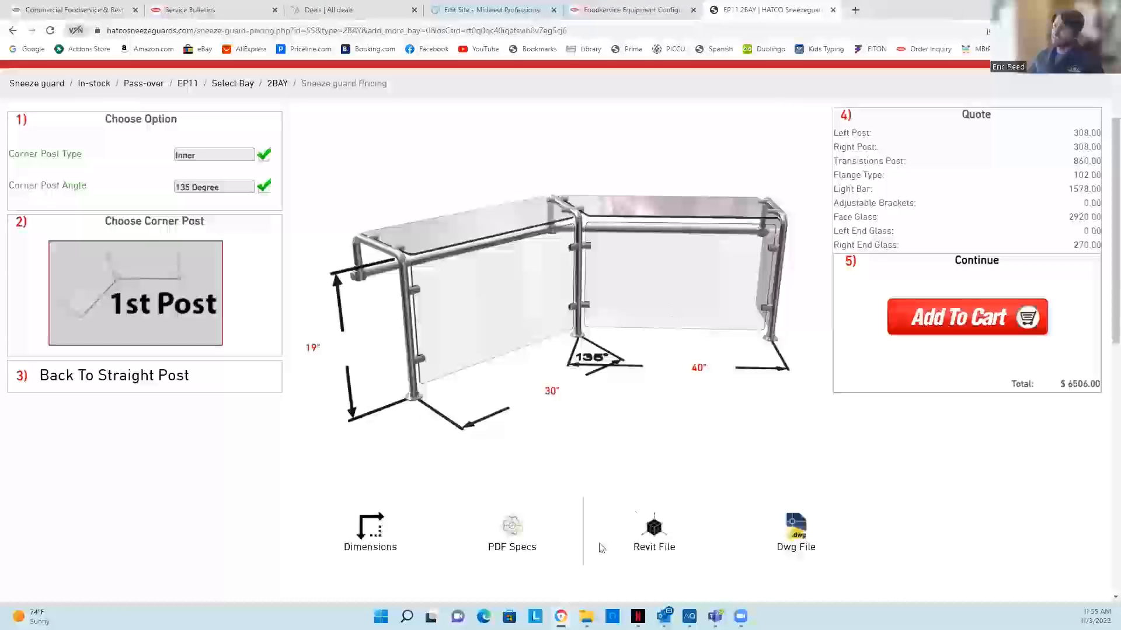
Download the Revit file and the DWG file of the two-bay EP11 sneeze guard.
click(654, 531)
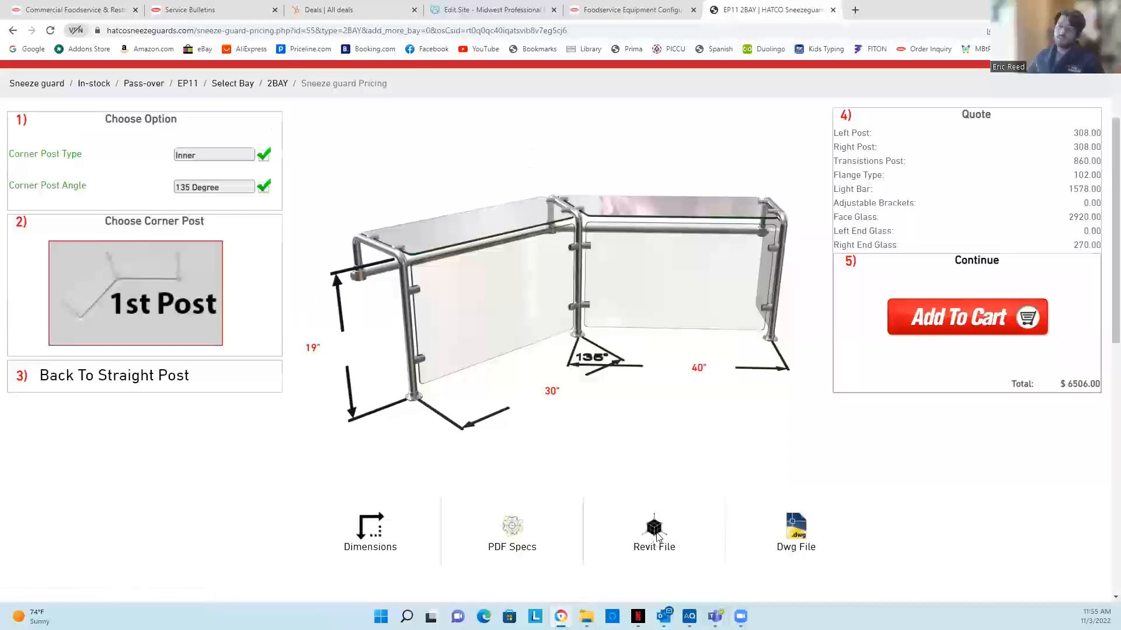
mouse_move(740, 616)
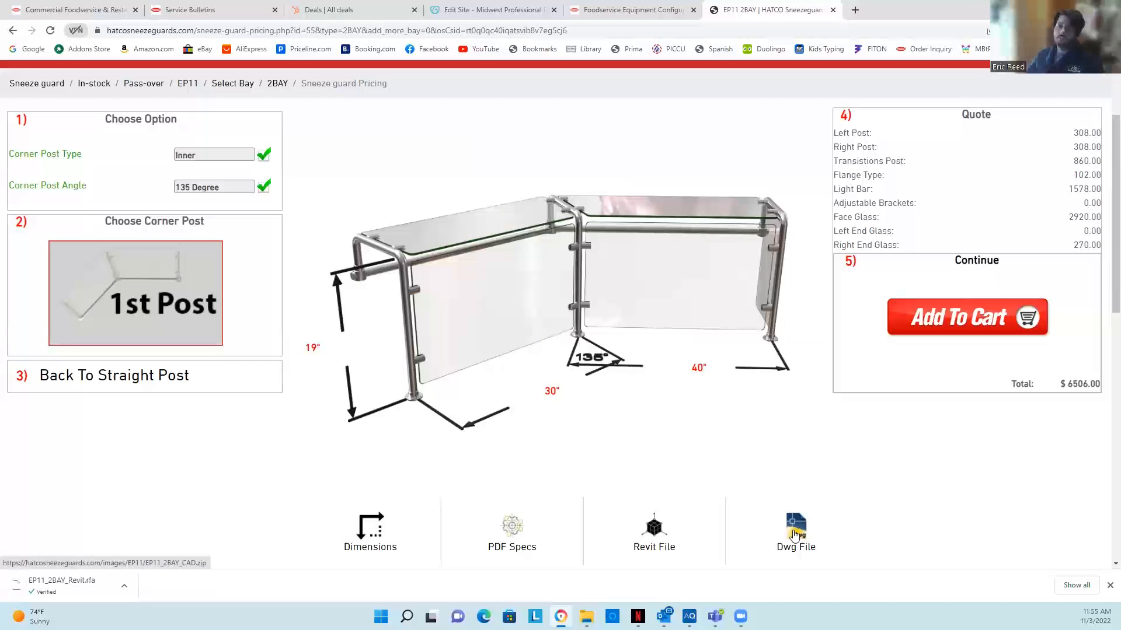
click(795, 533)
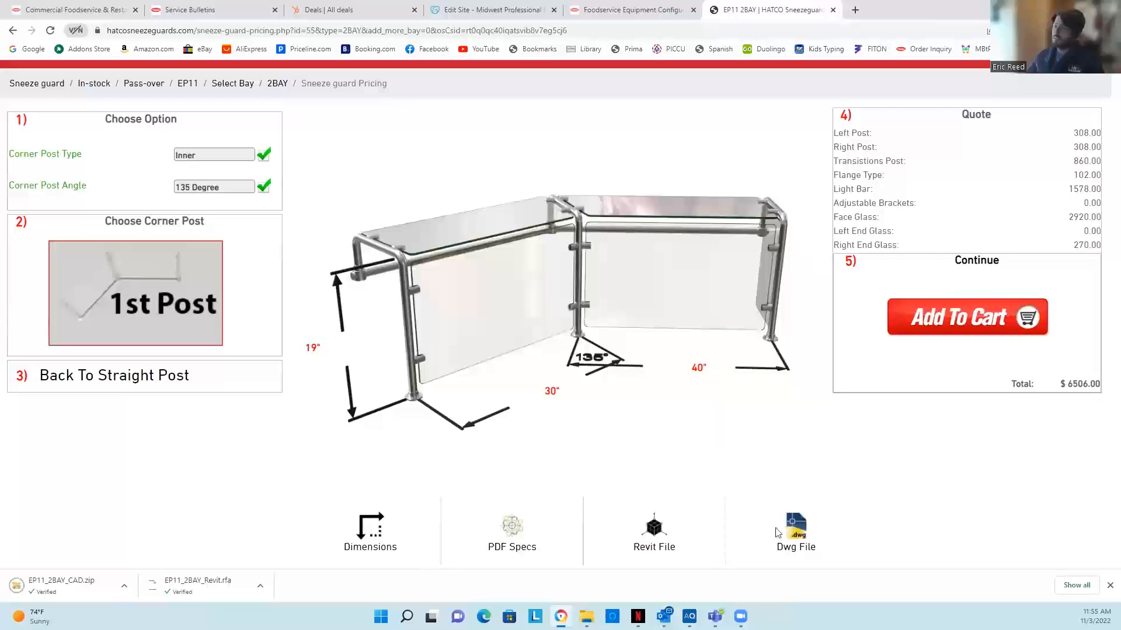
Open the downloaded EP11_2BAY_CAD.zip, examine the drawings in its EP11_2BAY_CAD folder and close the window.
click(89, 598)
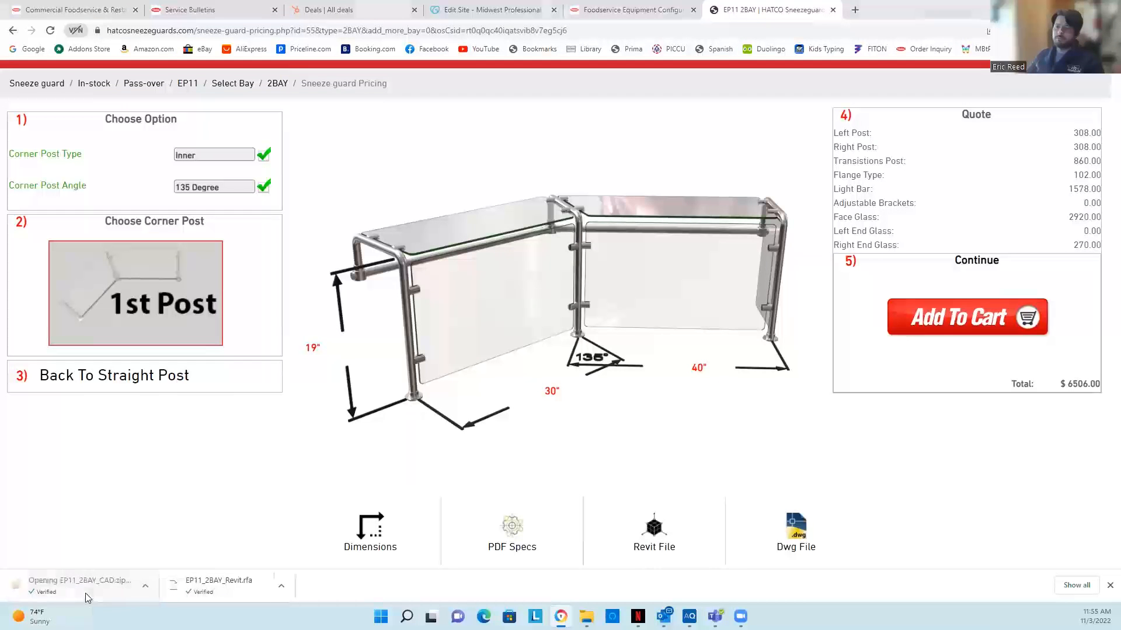
double_click(430, 224)
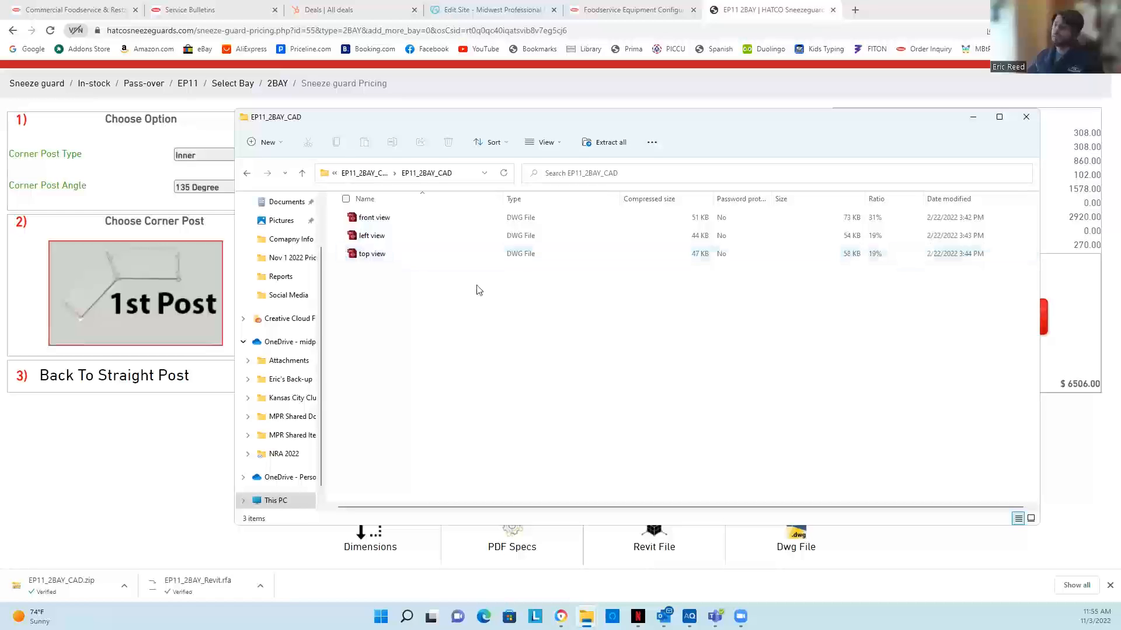
click(1026, 117)
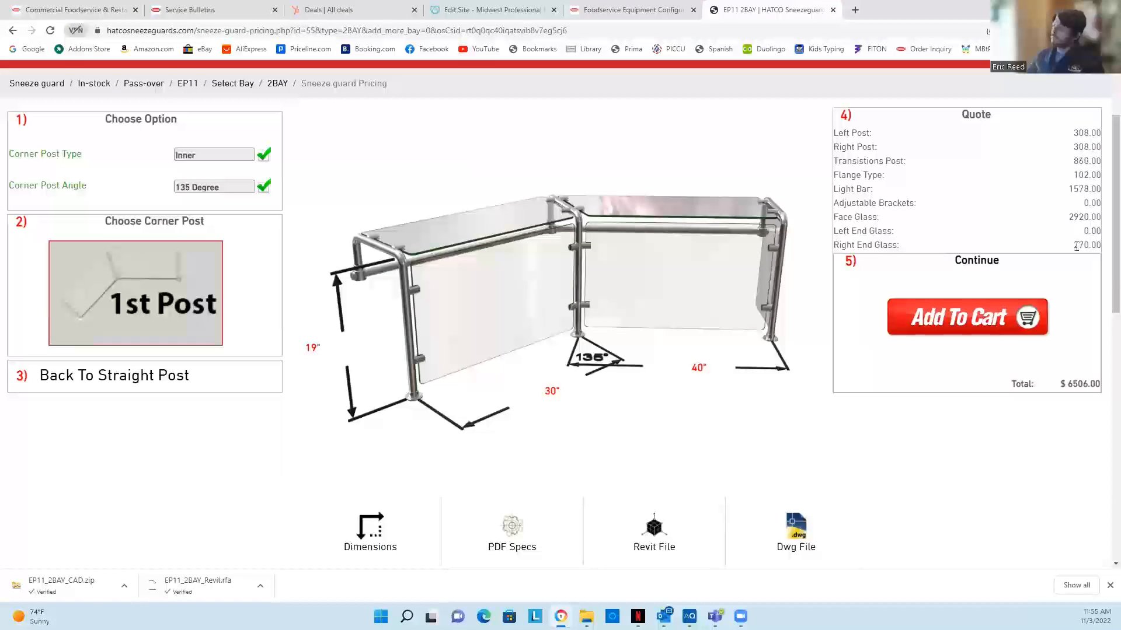
Browse the Recent Projects and open the quote page for the ORBIT720 Sneeze Guard.
scroll(743, 455, down, 2)
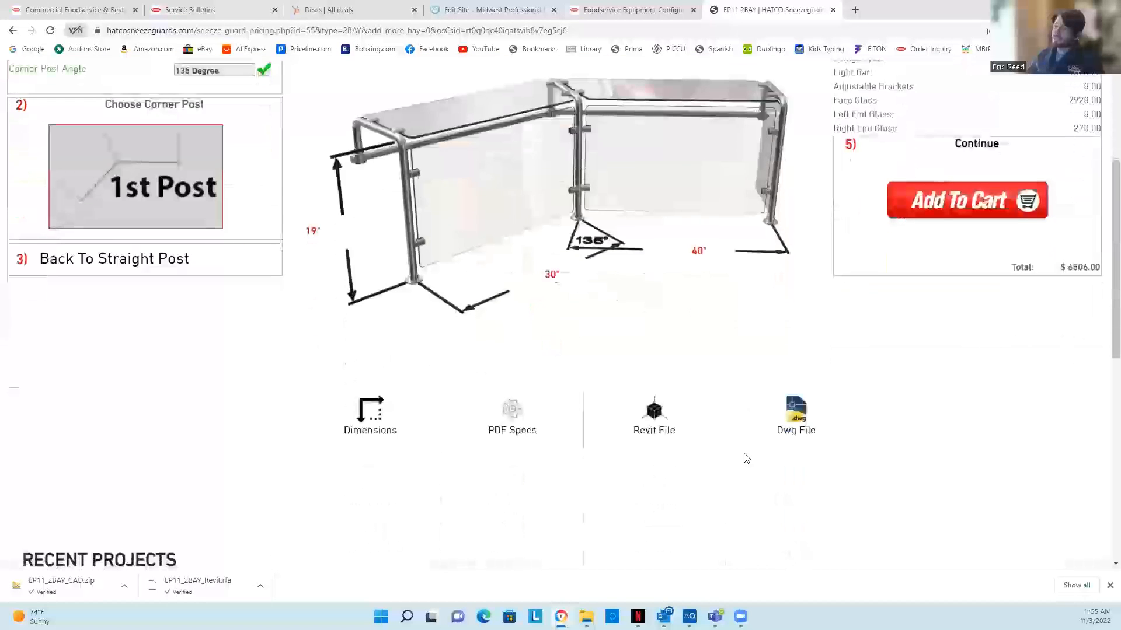
scroll(743, 455, up, 5)
scroll(743, 455, down, 7)
scroll(742, 455, down, 5)
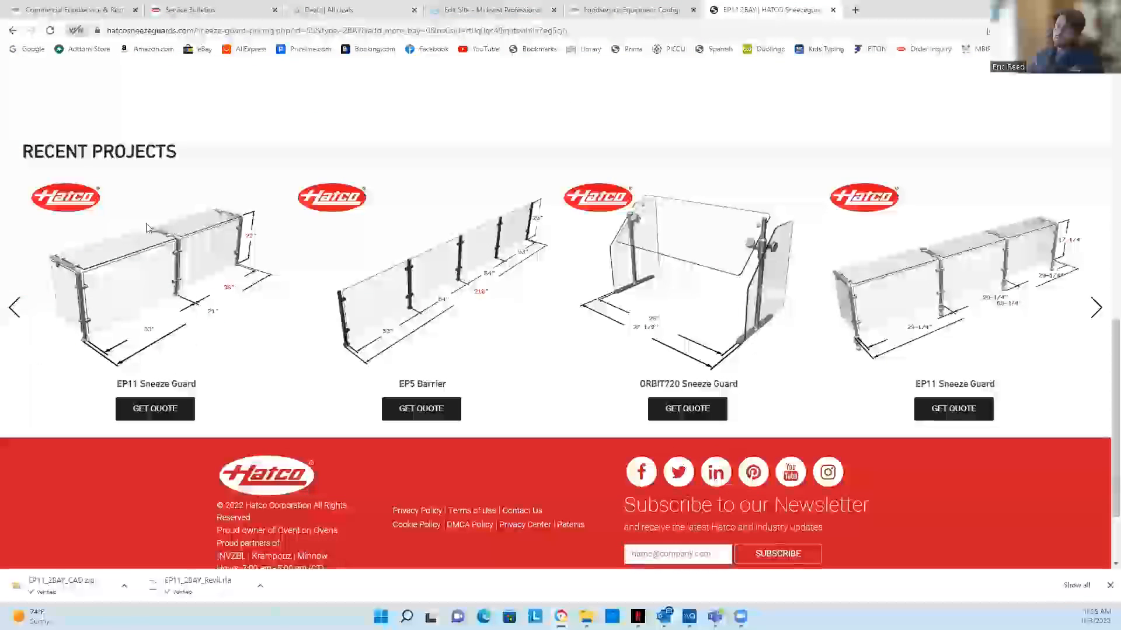
click(1095, 308)
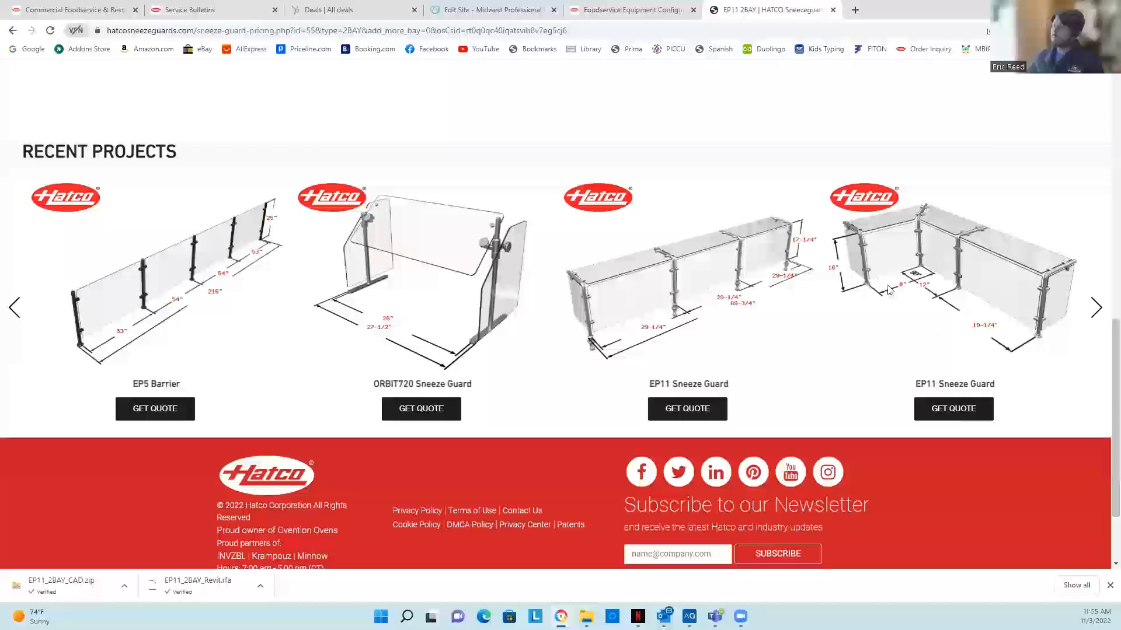
click(1096, 310)
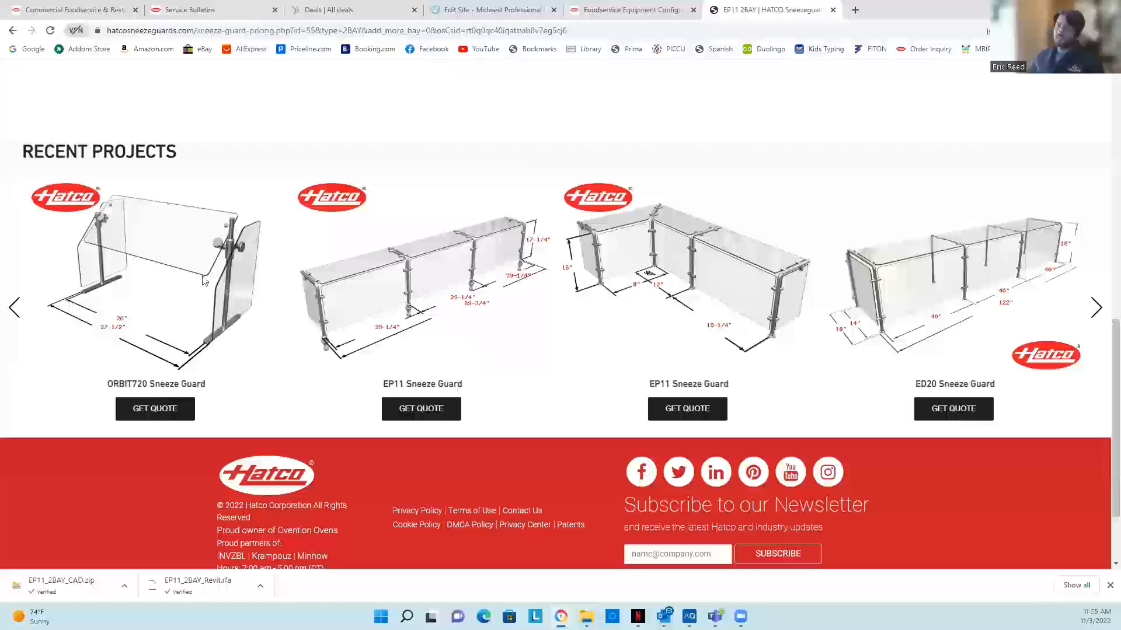
click(166, 411)
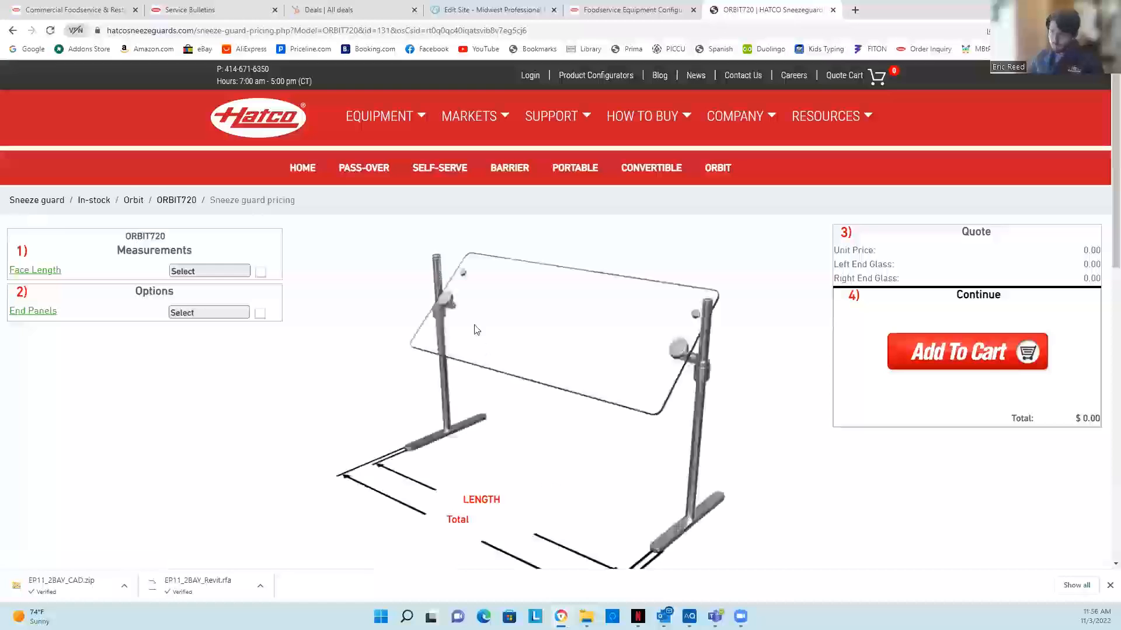
Set the ORBIT720 Face Length to 42" and add end panels on Both Ends.
click(222, 272)
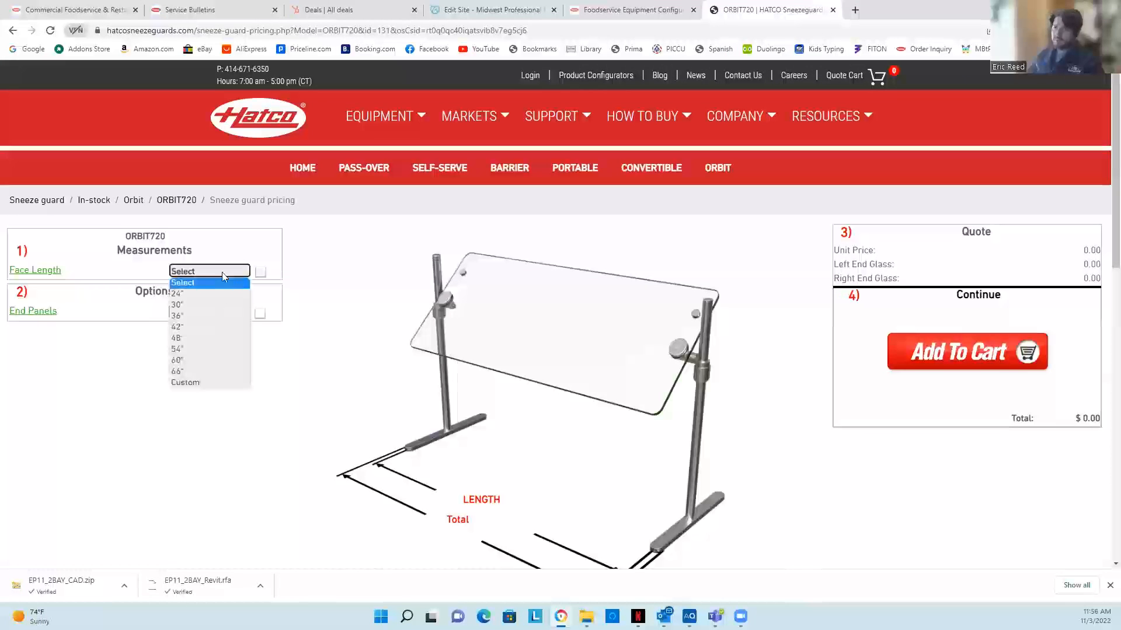
click(224, 327)
click(223, 313)
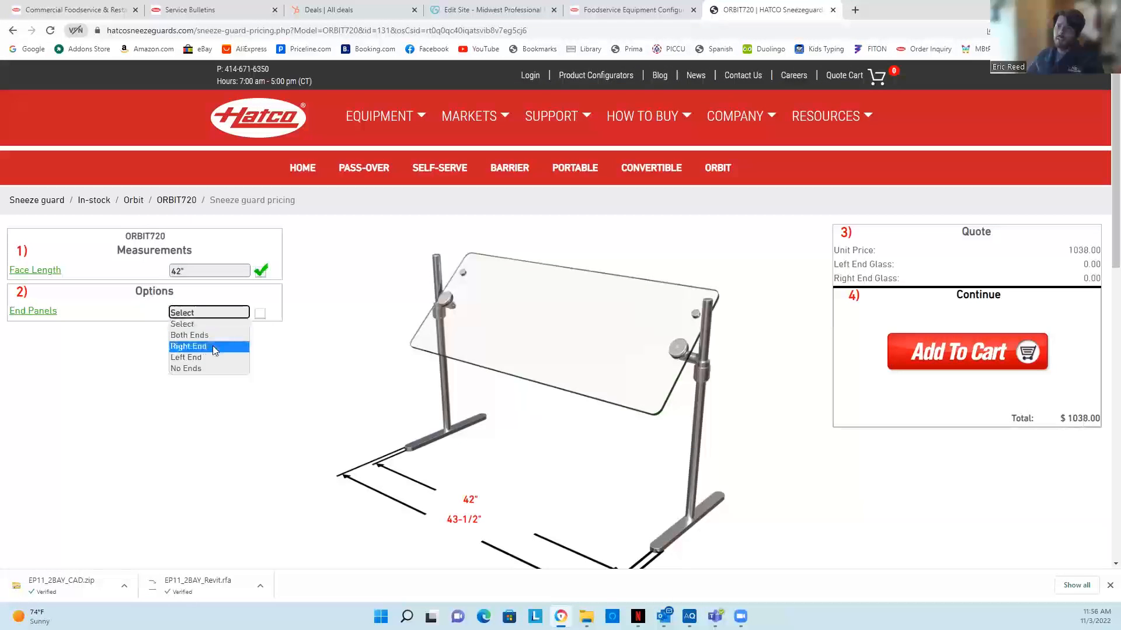
click(215, 335)
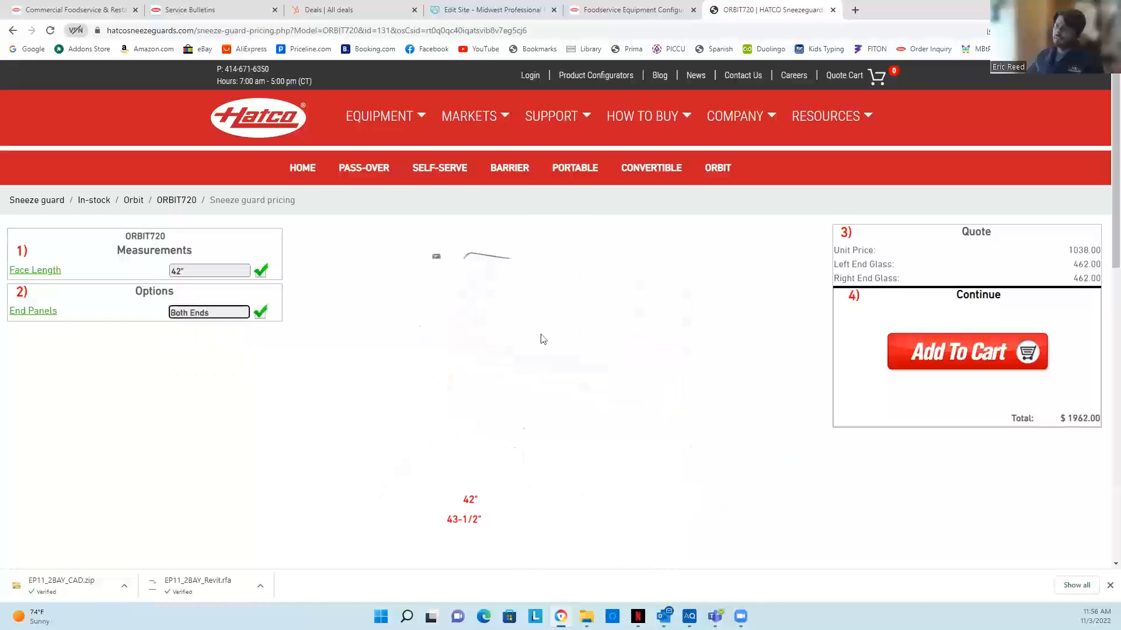
scroll(702, 489, down, 2)
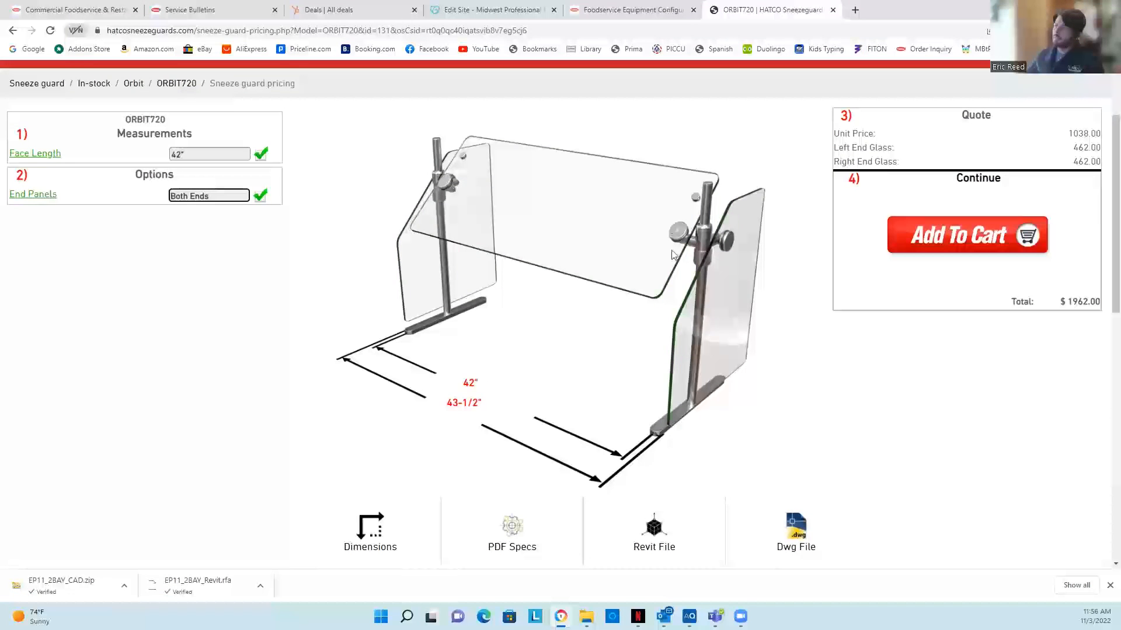
scroll(665, 320, down, 5)
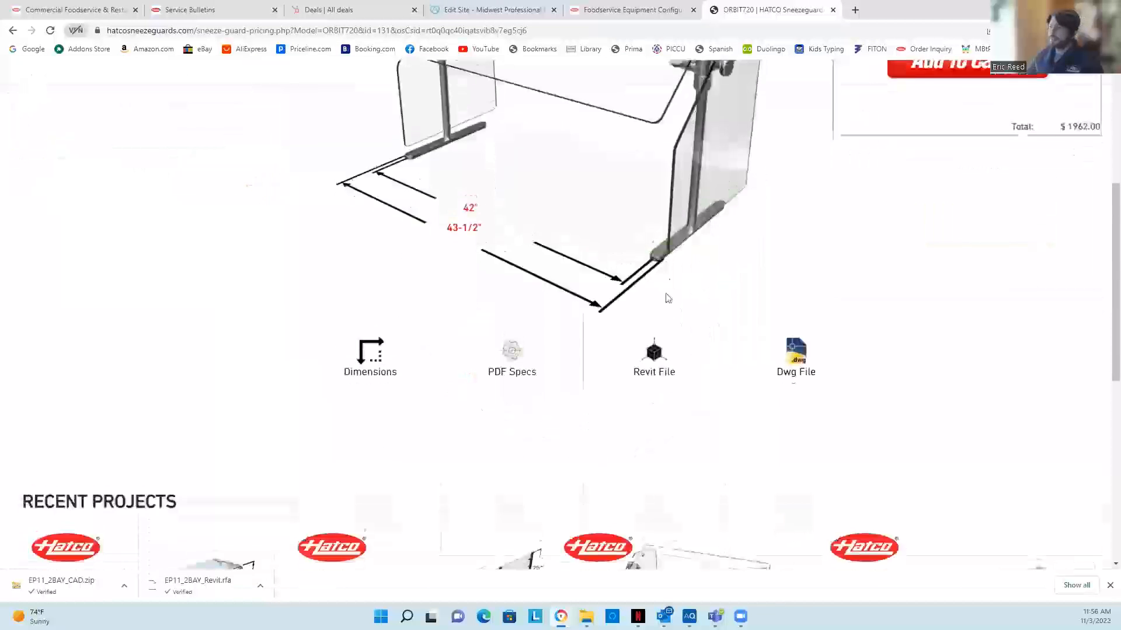
scroll(665, 319, up, 6)
scroll(672, 331, up, 2)
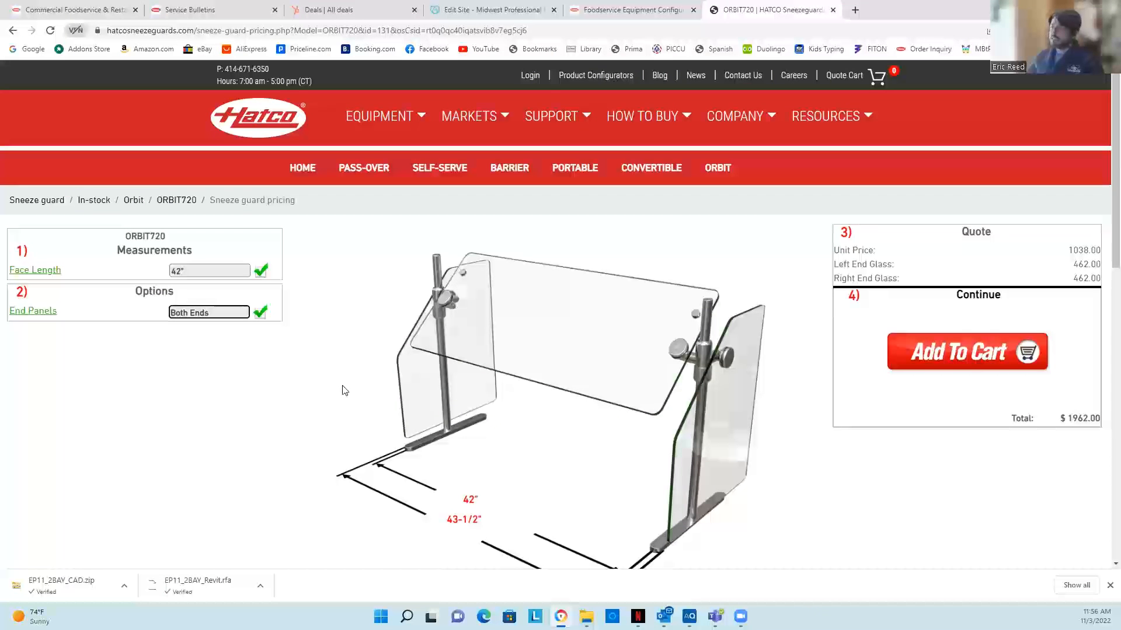
scroll(345, 390, down, 3)
scroll(344, 390, up, 3)
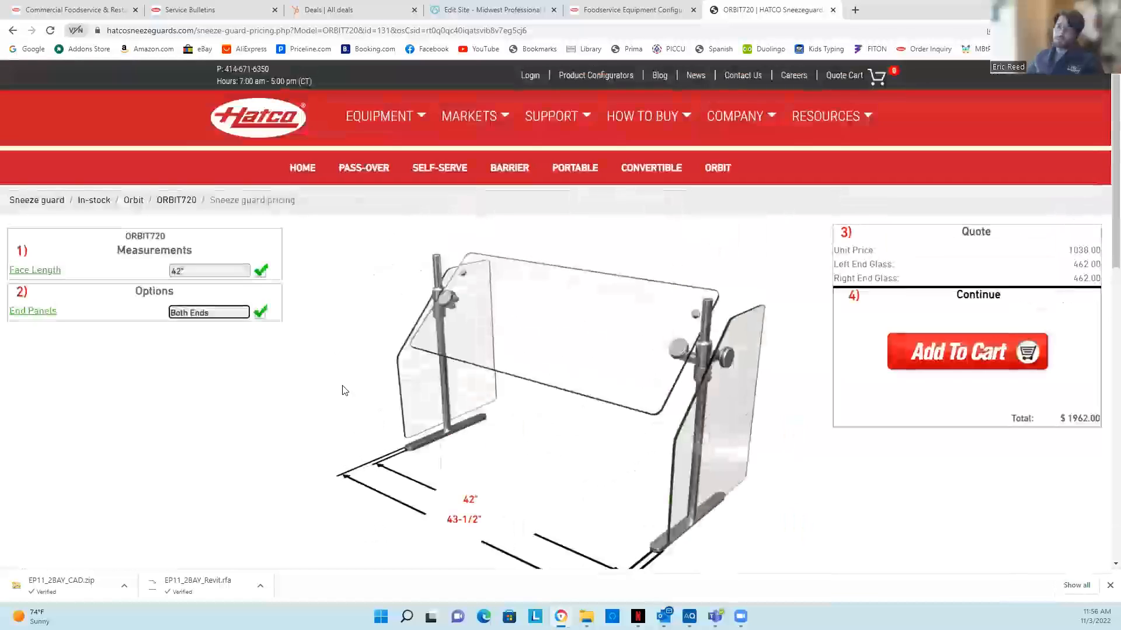